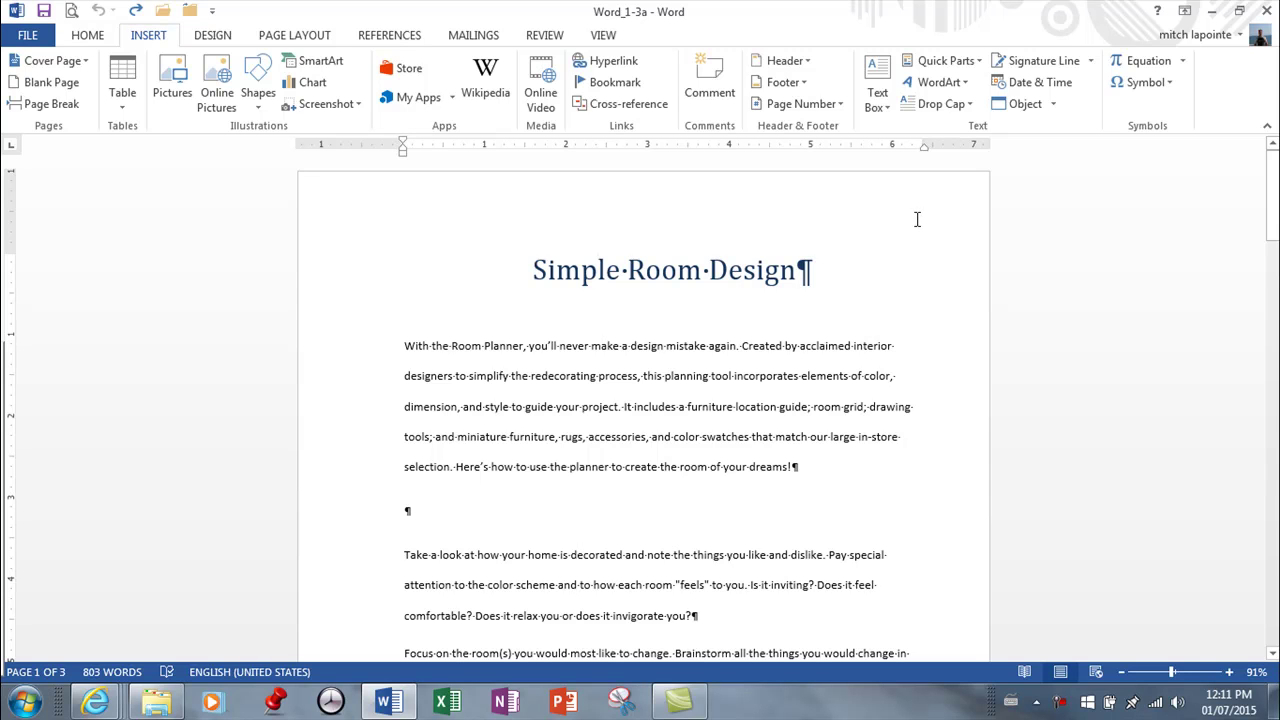
- Open the first page's header area for editing
scroll(917, 219, "down", 8)
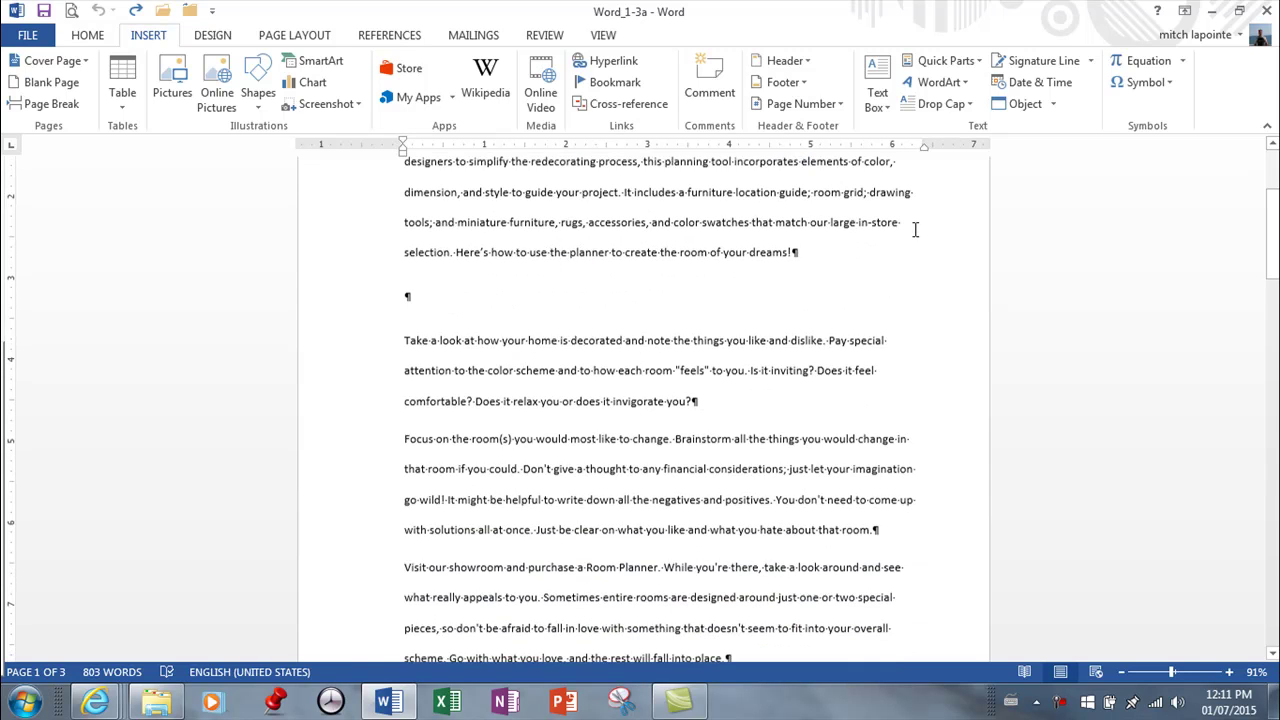
scroll(910, 225, "down", 2)
scroll(913, 220, "up", 5)
scroll(913, 225, "up", 6)
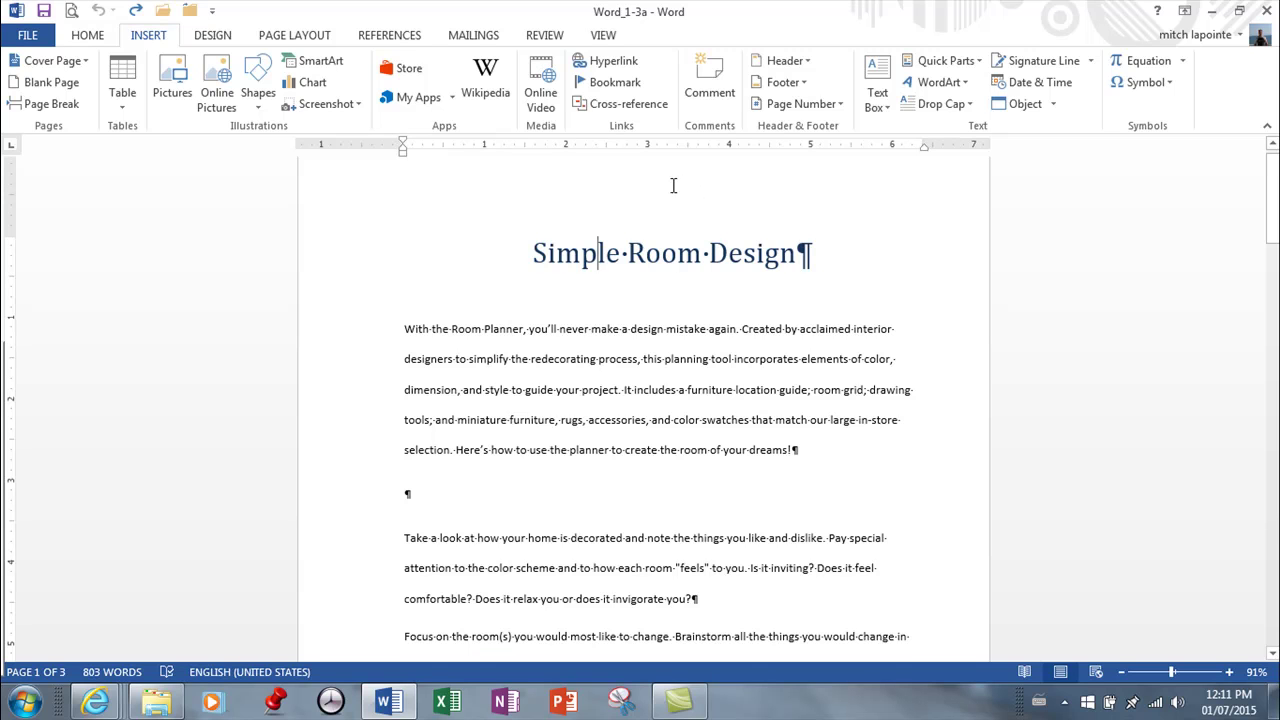
scroll(676, 183, "up", 1)
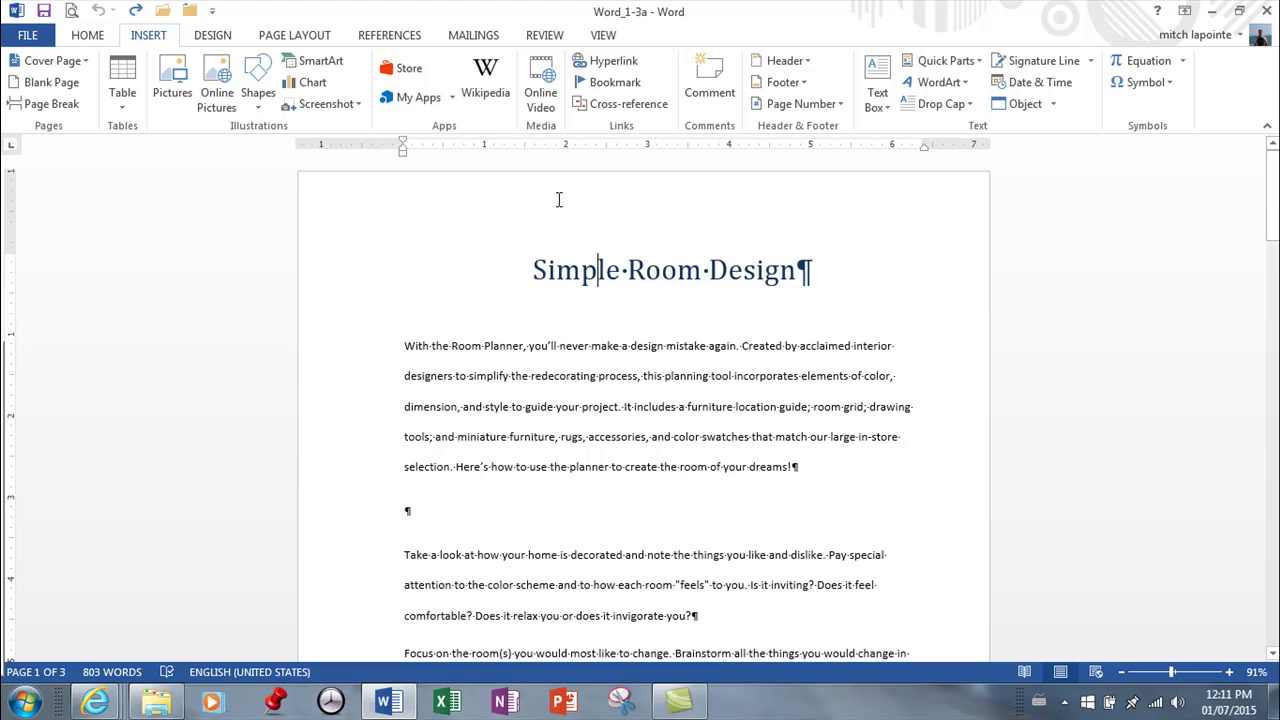
double_click(613, 197)
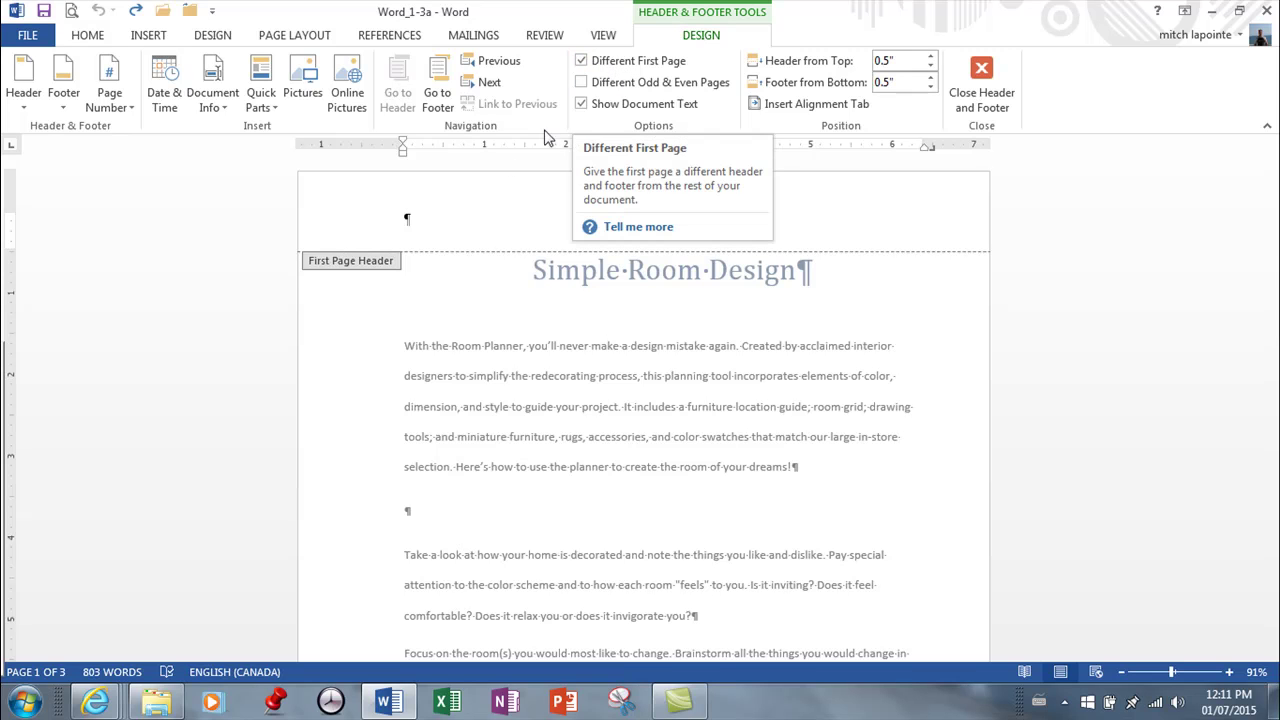
- Examine the separate first-page header and footer areas and the regular header that starts on page 2
scroll(492, 278, "down", 6)
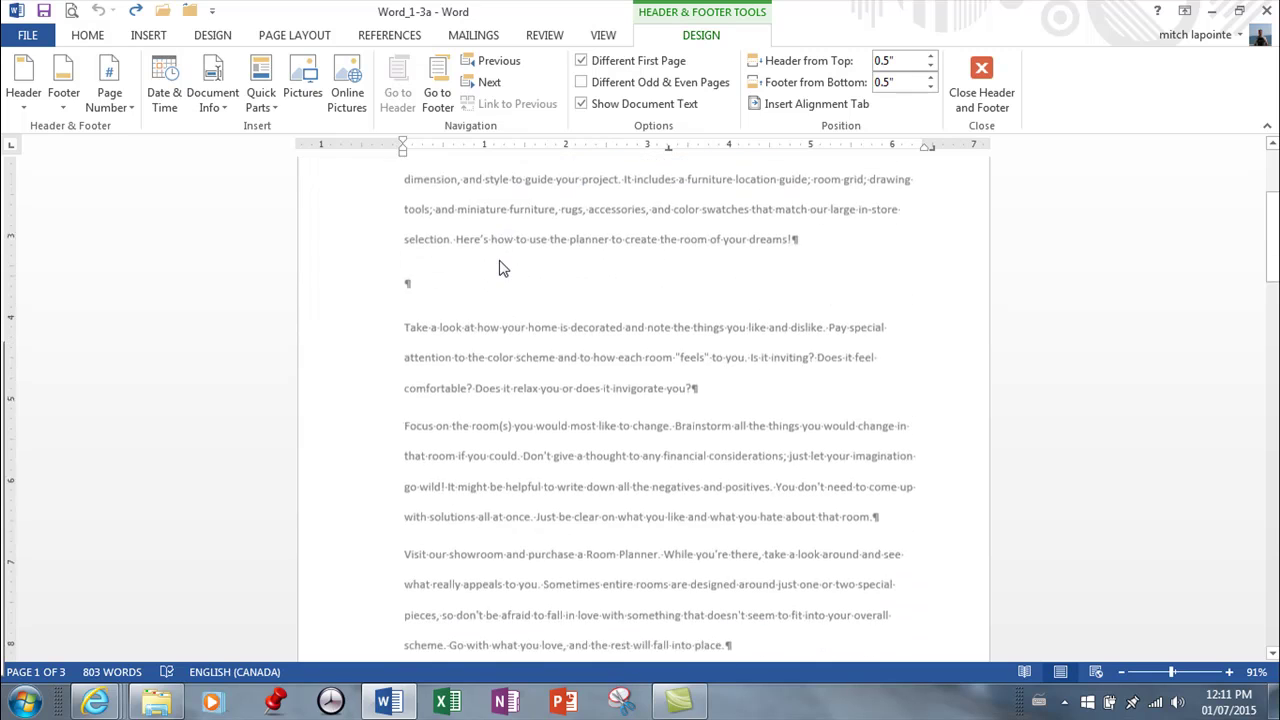
scroll(492, 278, "down", 2)
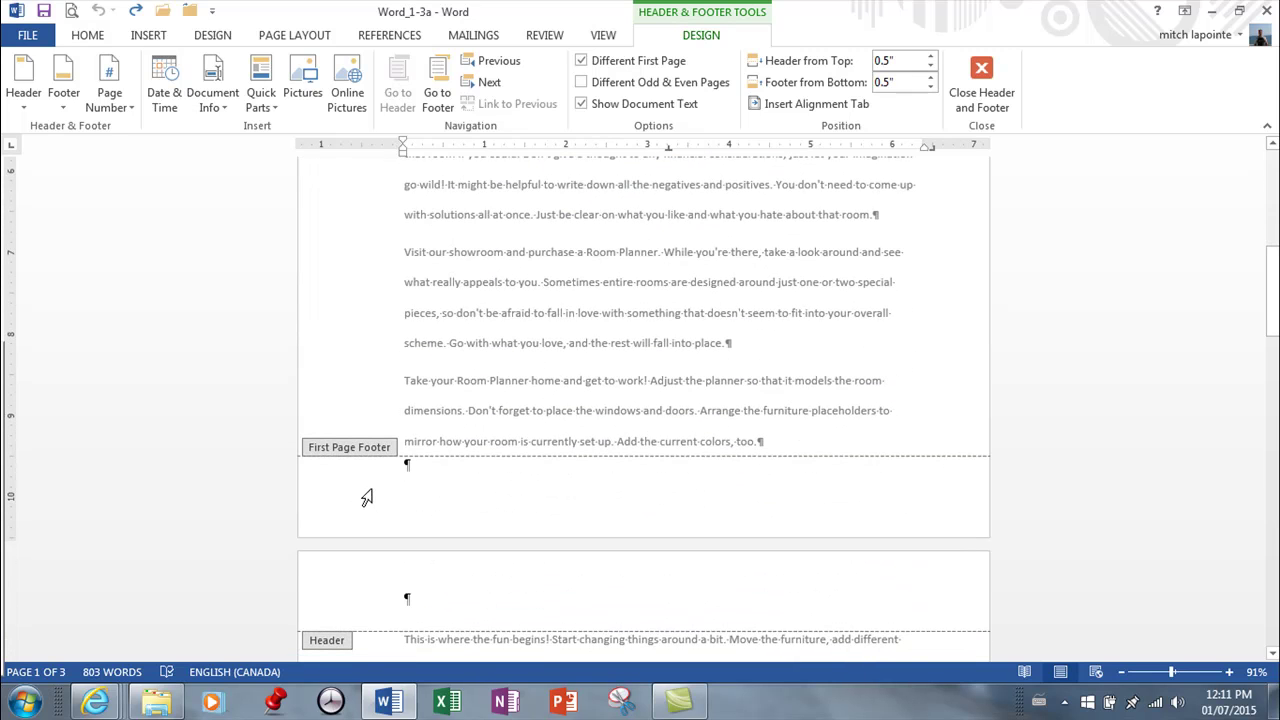
scroll(366, 500, "down", 1)
scroll(371, 493, "down", 1)
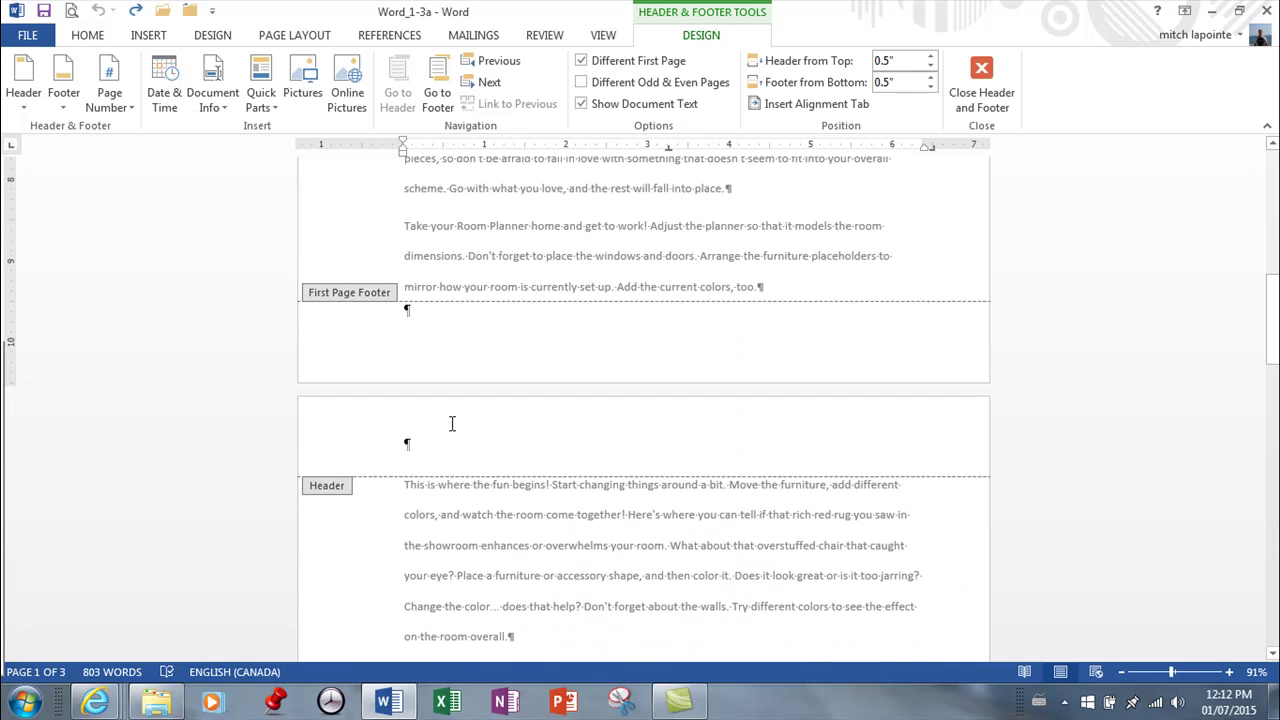
scroll(452, 423, "up", 6)
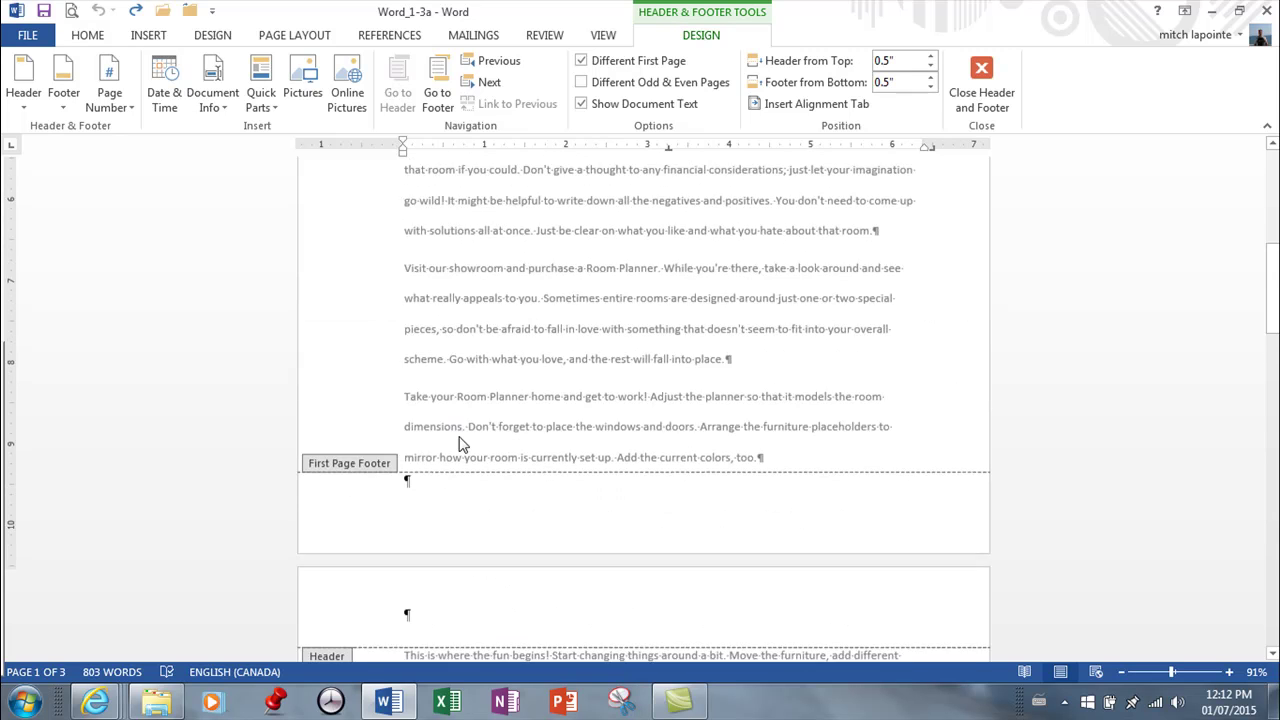
scroll(452, 423, "up", 4)
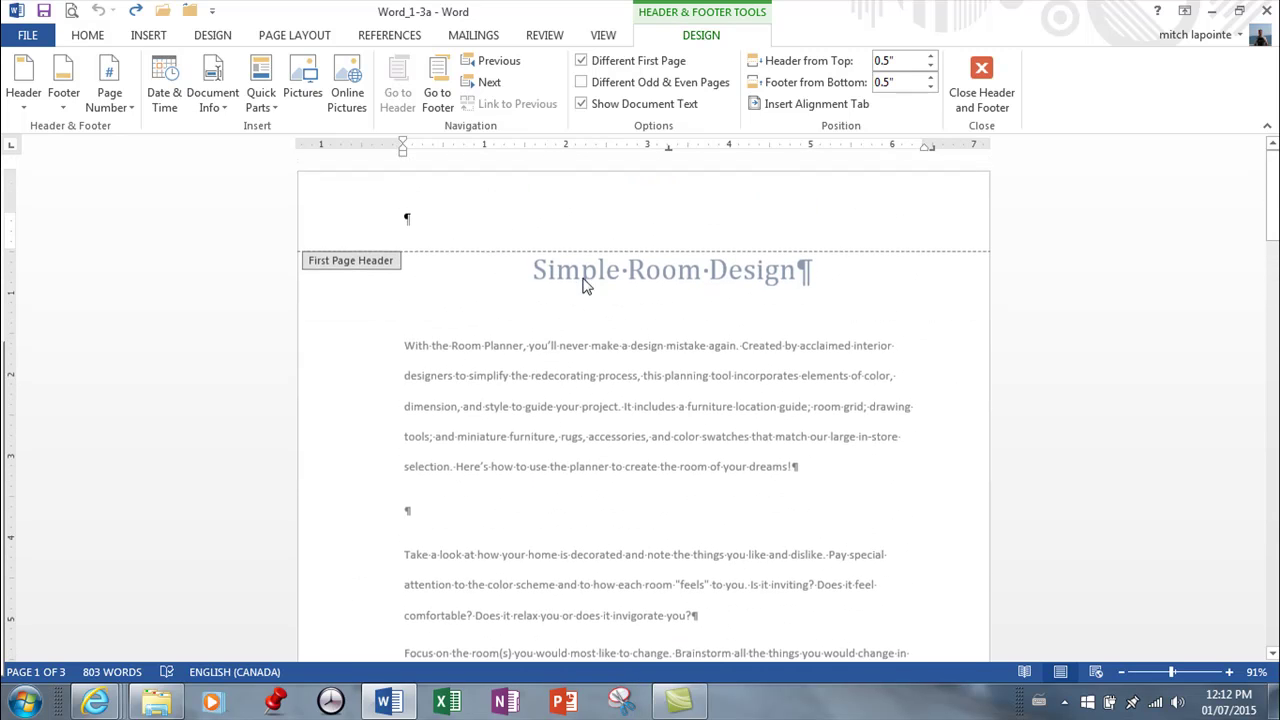
scroll(740, 466, "down", 7)
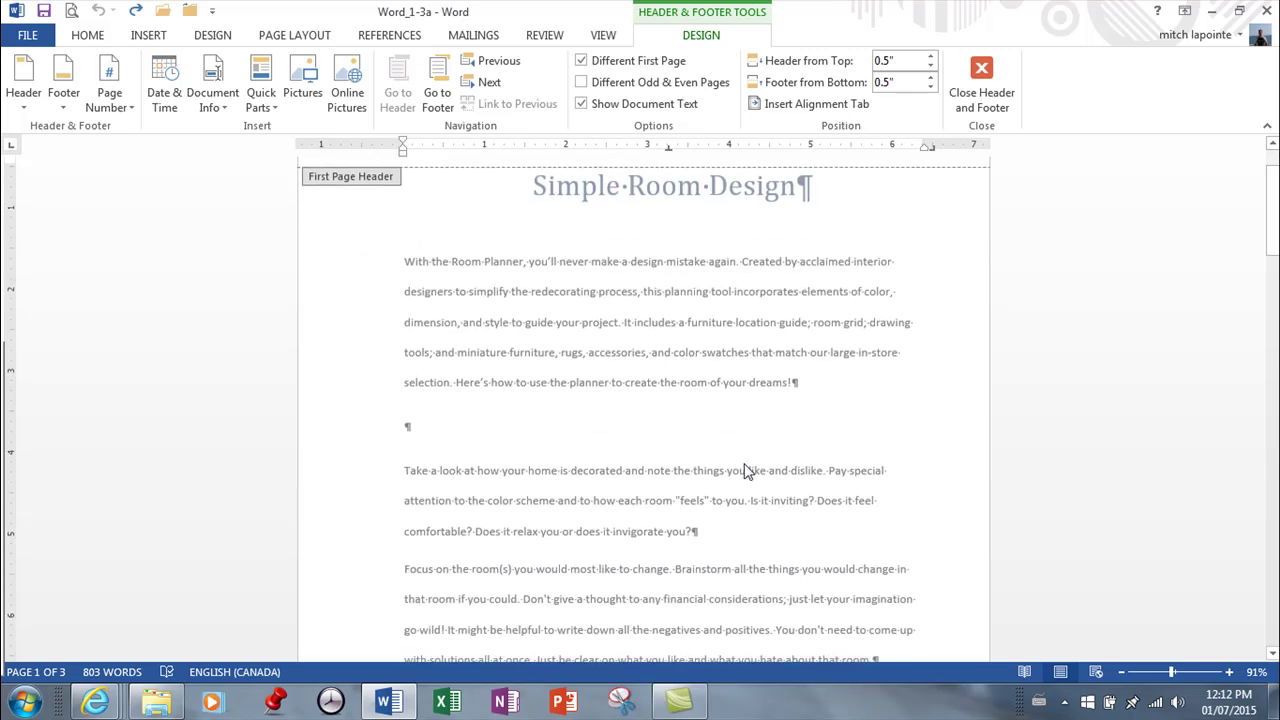
scroll(735, 466, "down", 3)
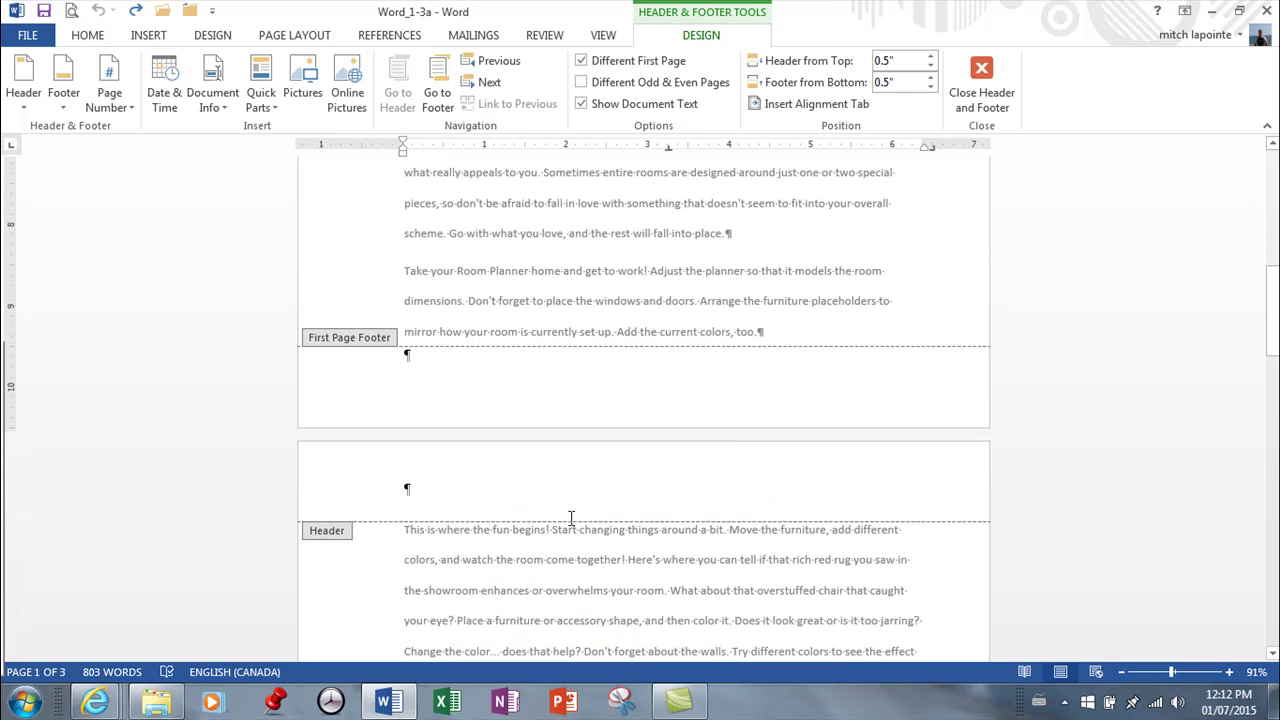
left_click(456, 483)
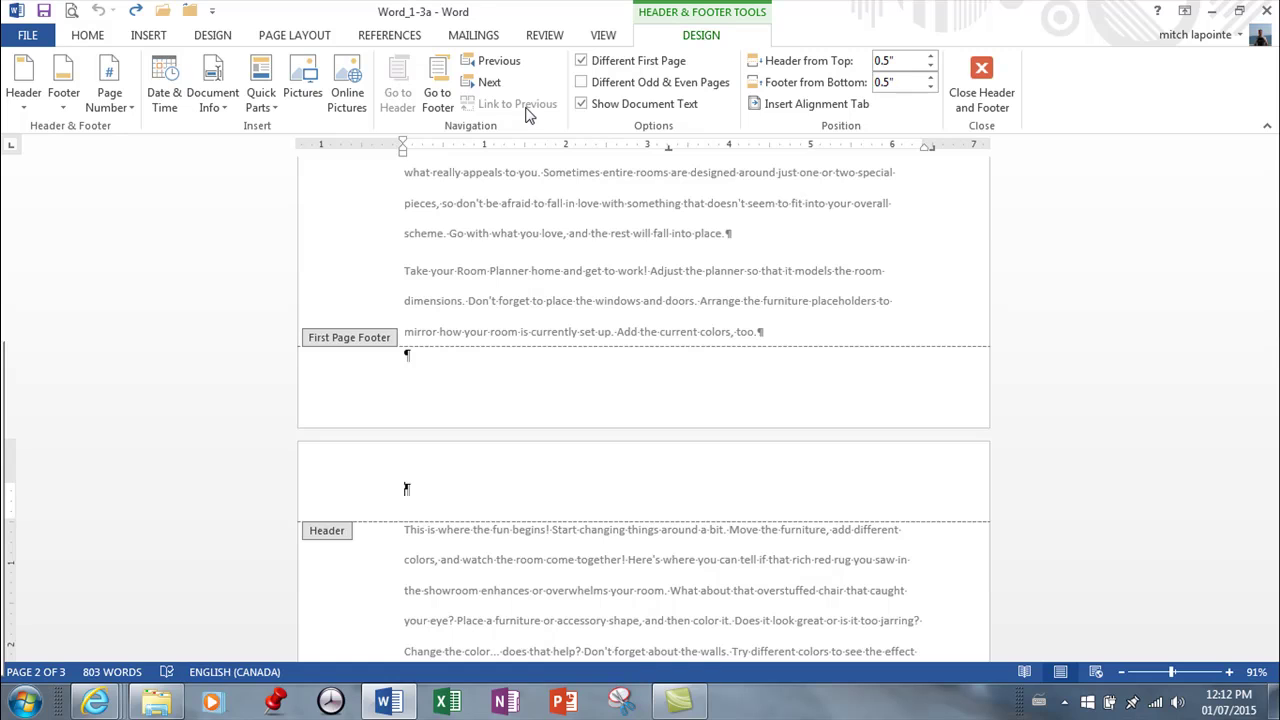
left_click(580, 60)
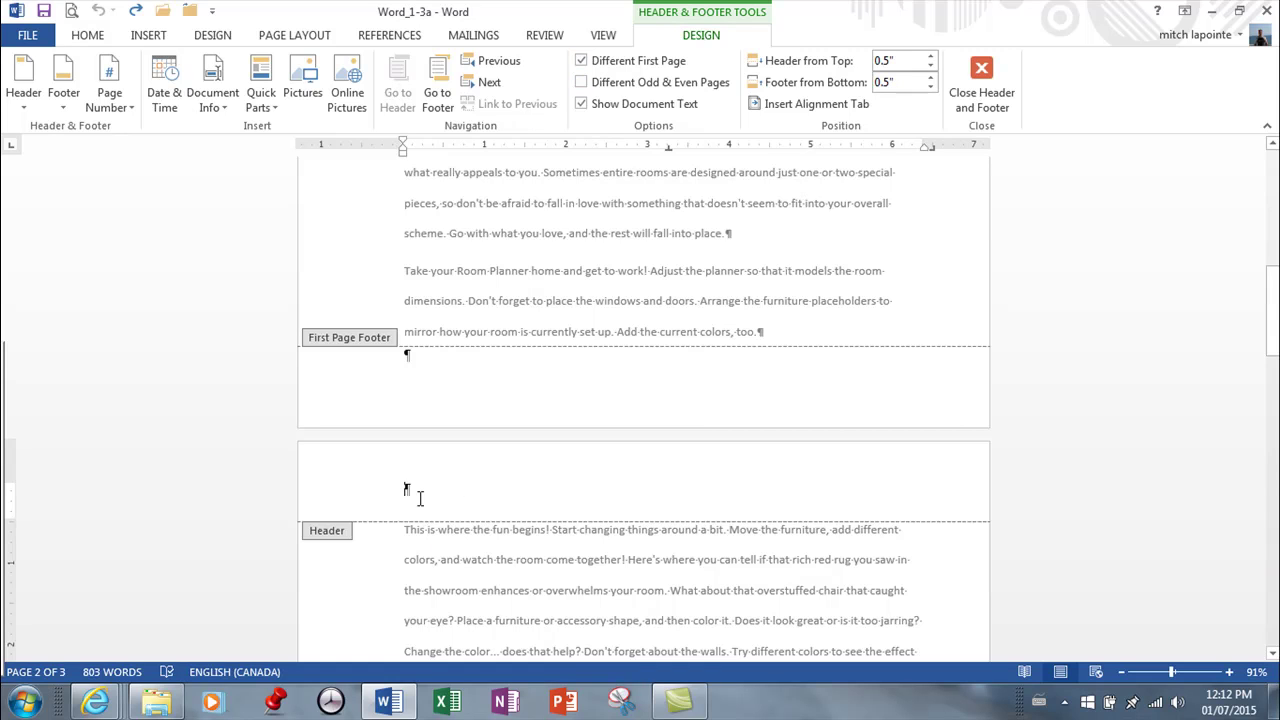
scroll(491, 483, "up", 3)
scroll(491, 489, "down", 2)
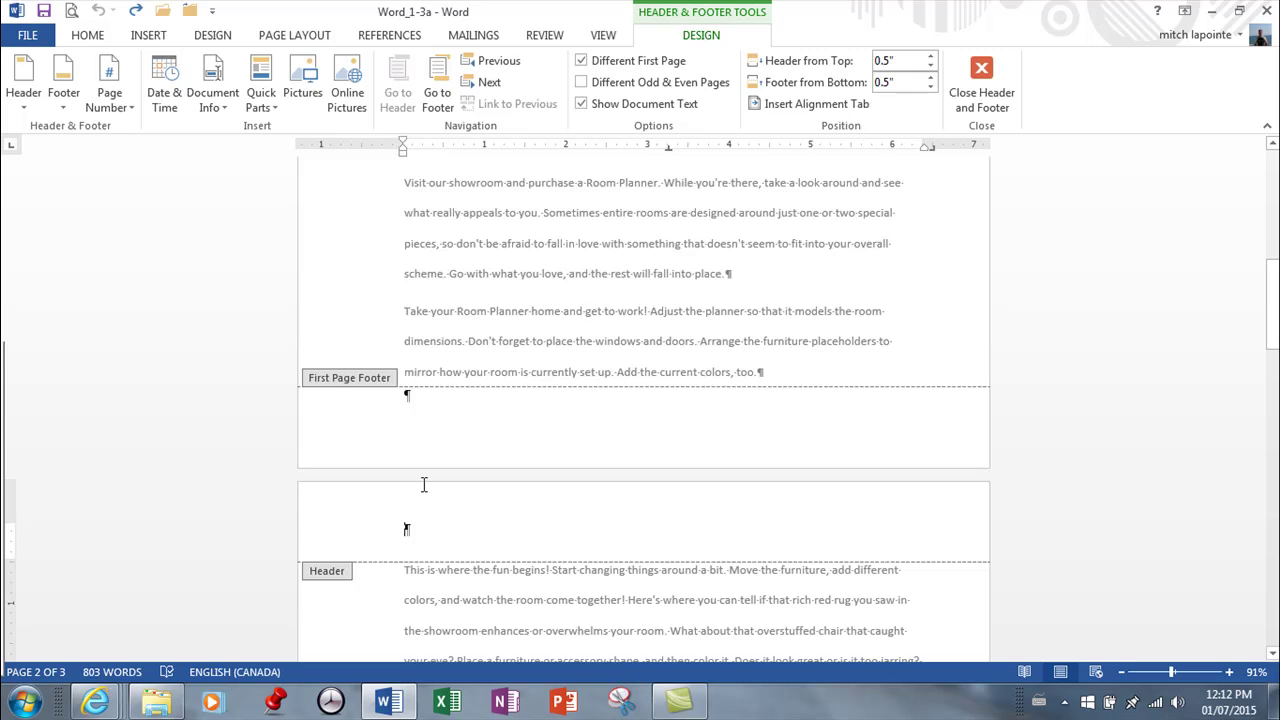
- Try a Bold Numbers 3 page number at the bottom of page 2, and undo the insertion
scroll(440, 495, "down", 12)
scroll(447, 485, "down", 8)
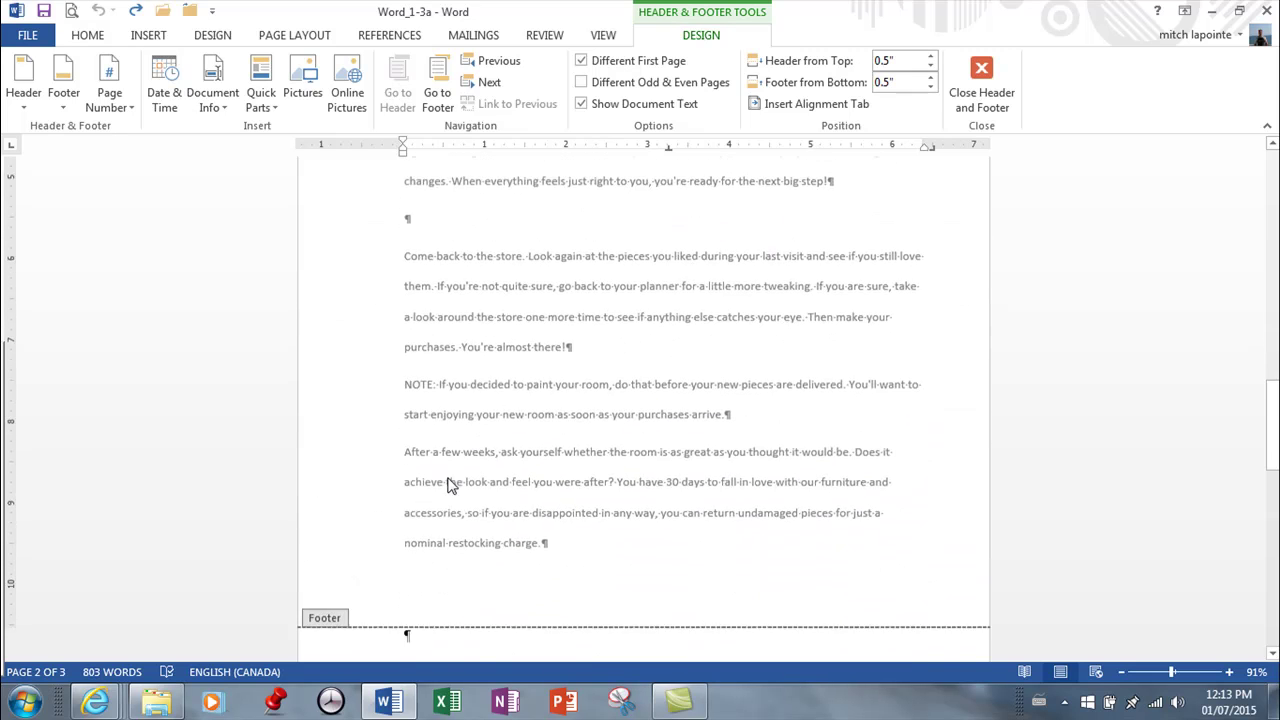
left_click(440, 514)
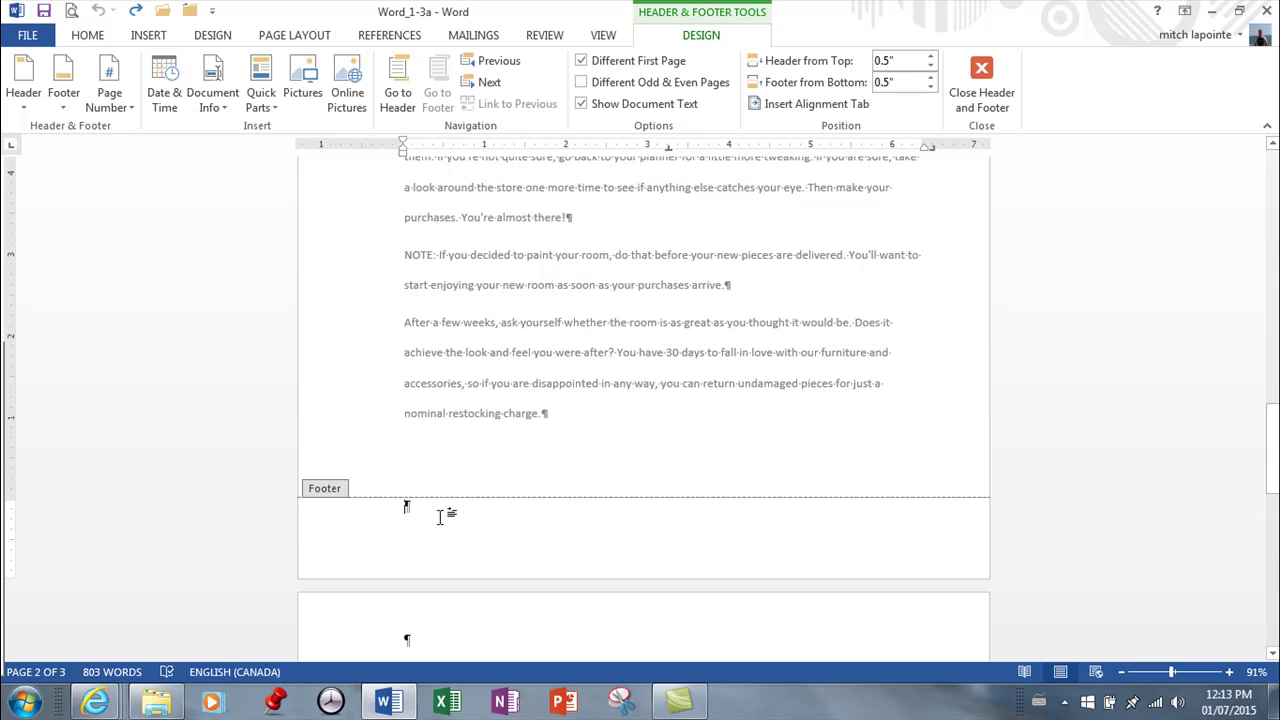
left_click(128, 110)
mouse_move(129, 150)
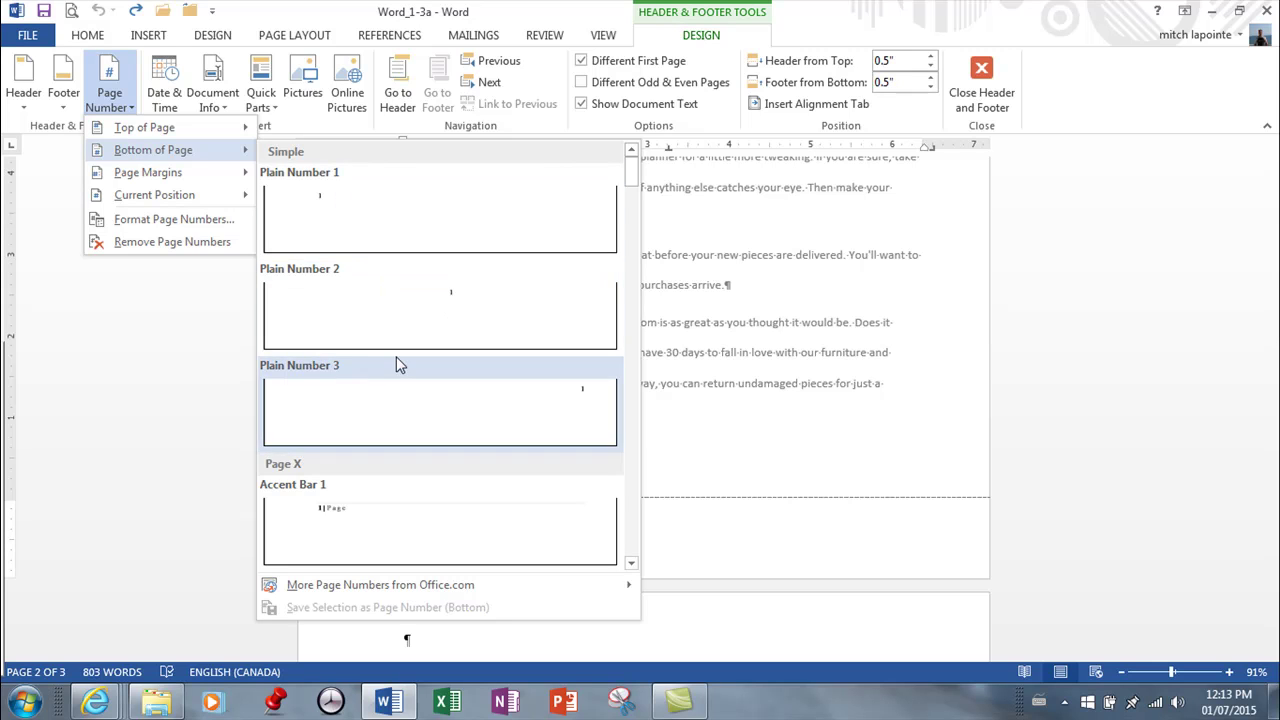
scroll(396, 362, "down", 5)
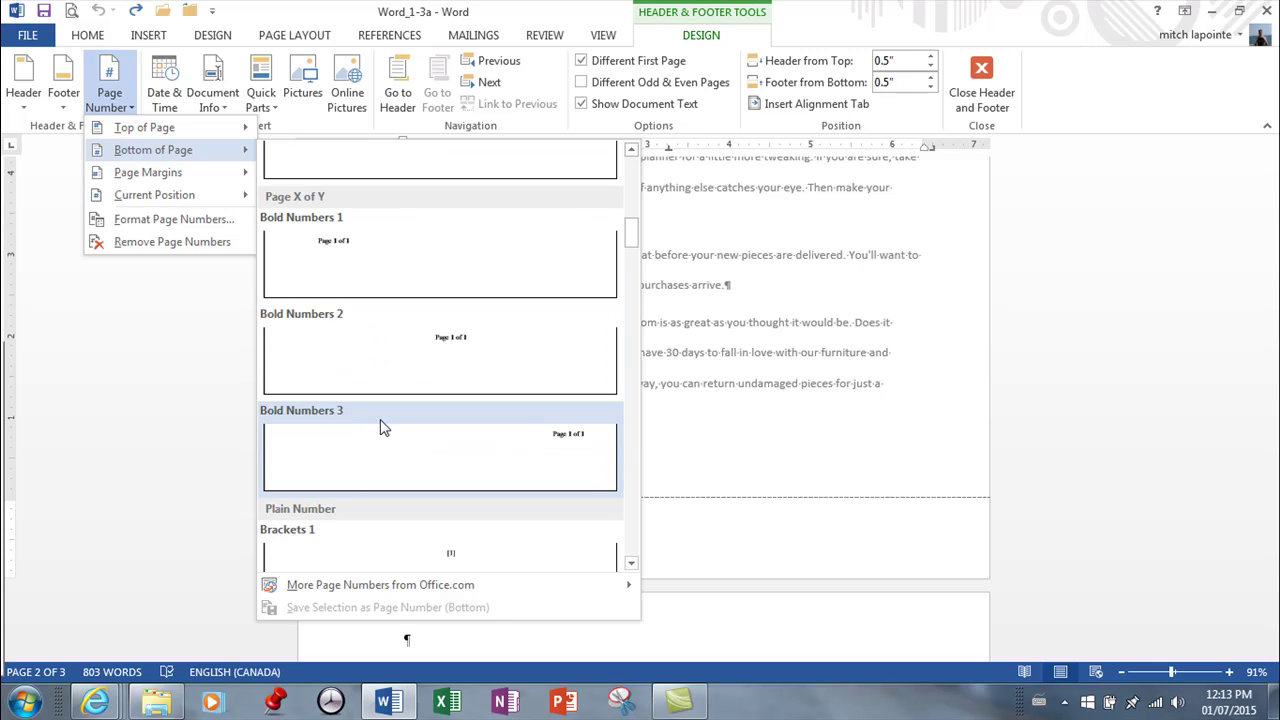
left_click(571, 441)
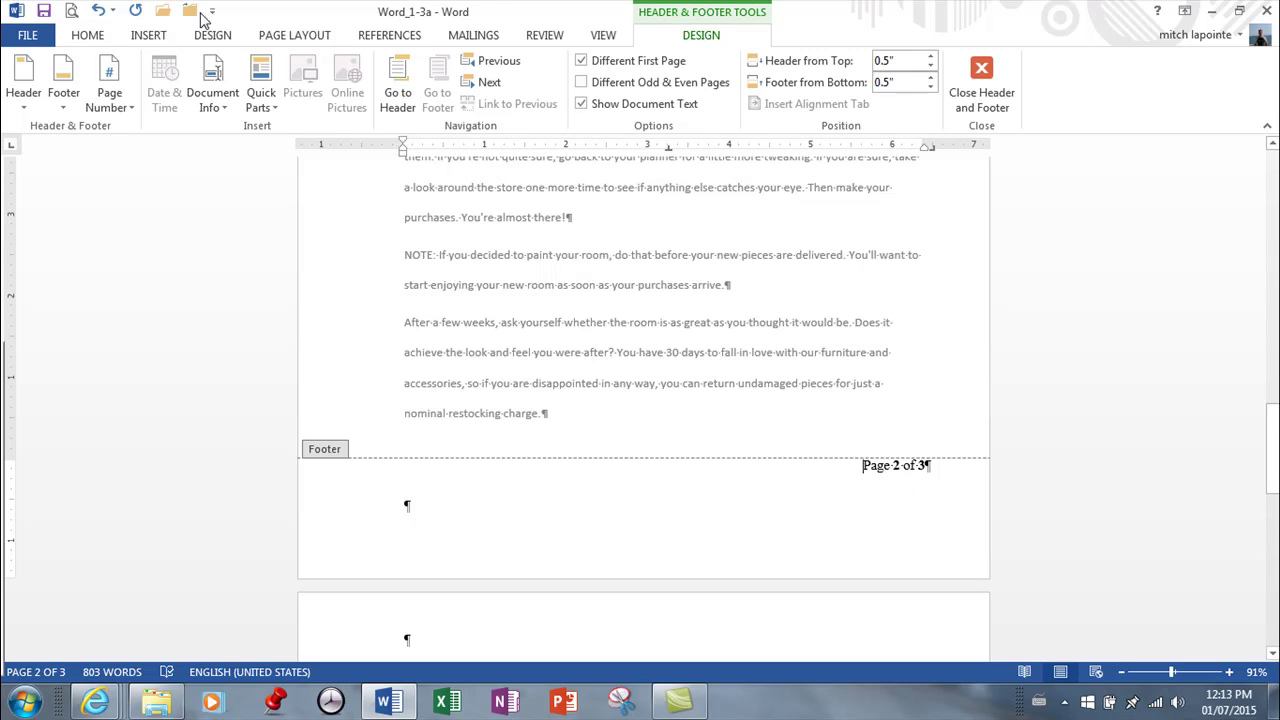
left_click(100, 12)
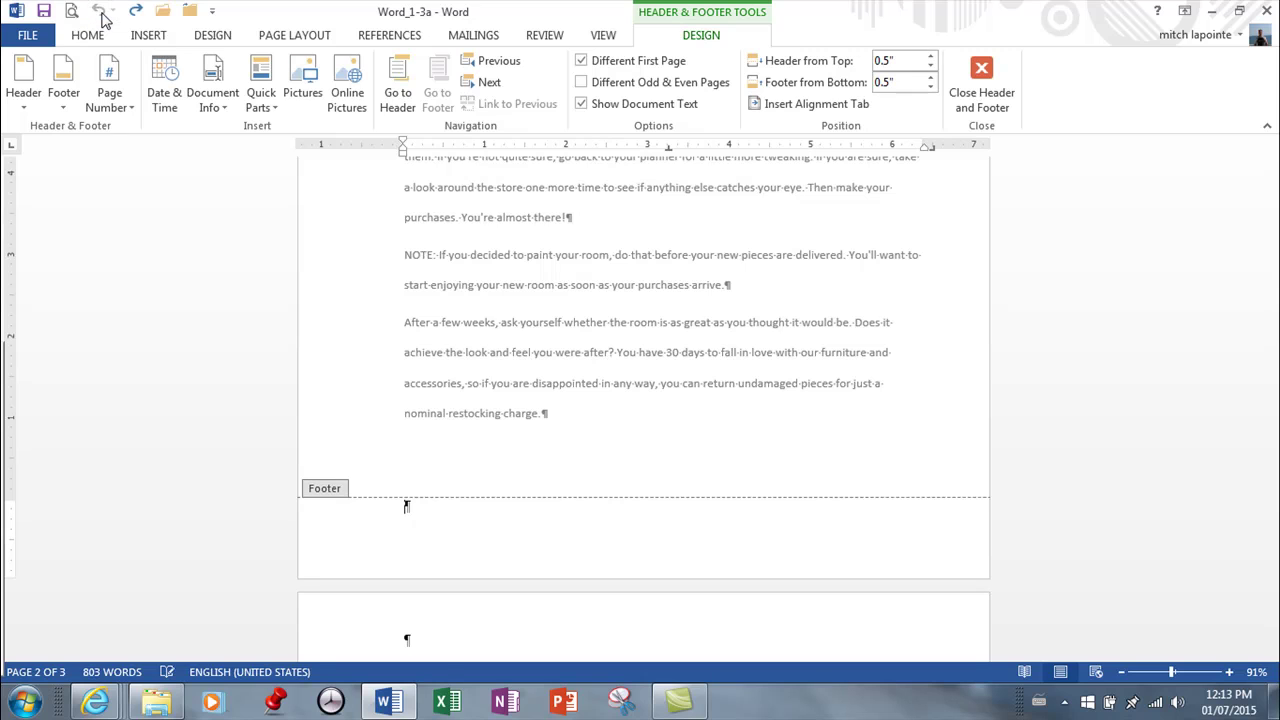
left_click(132, 108)
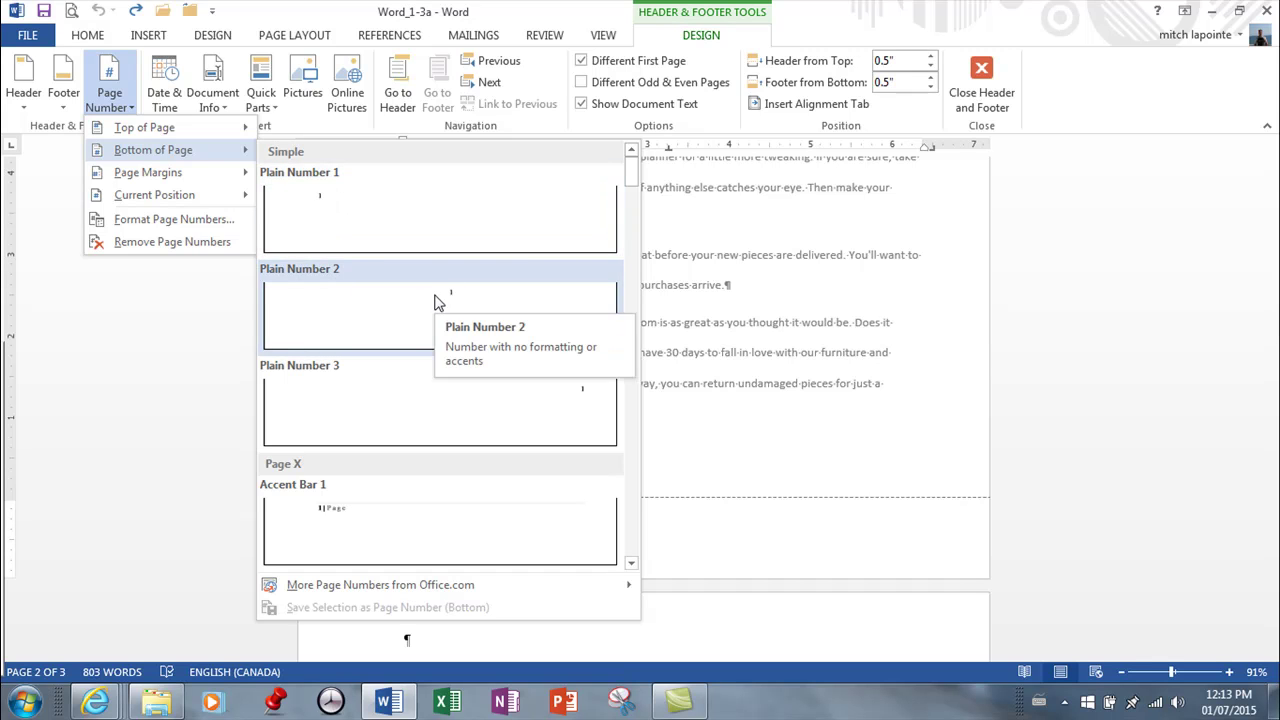
left_click(815, 505)
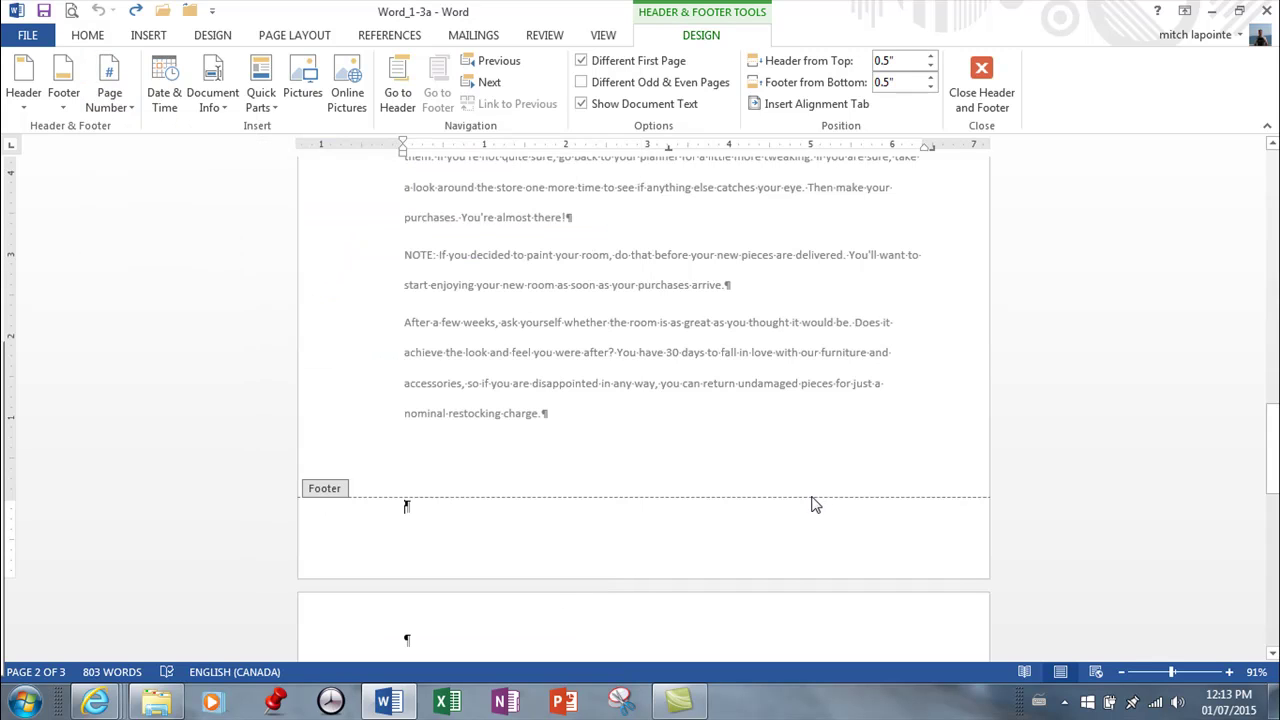
- Fill the page 2 header with "Simple Room Designs" at the left margin, "September" centred and "2016" at the right margin
scroll(815, 505, "up", 5)
scroll(757, 487, "up", 3)
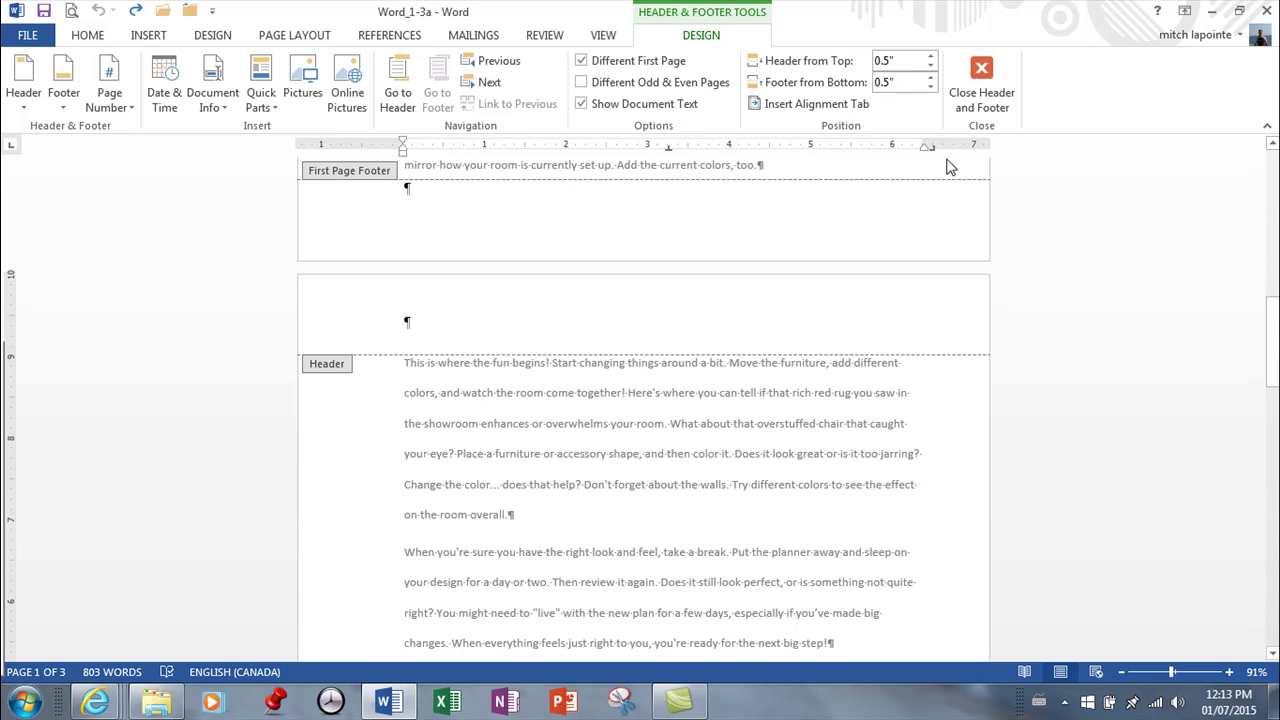
left_click(516, 317)
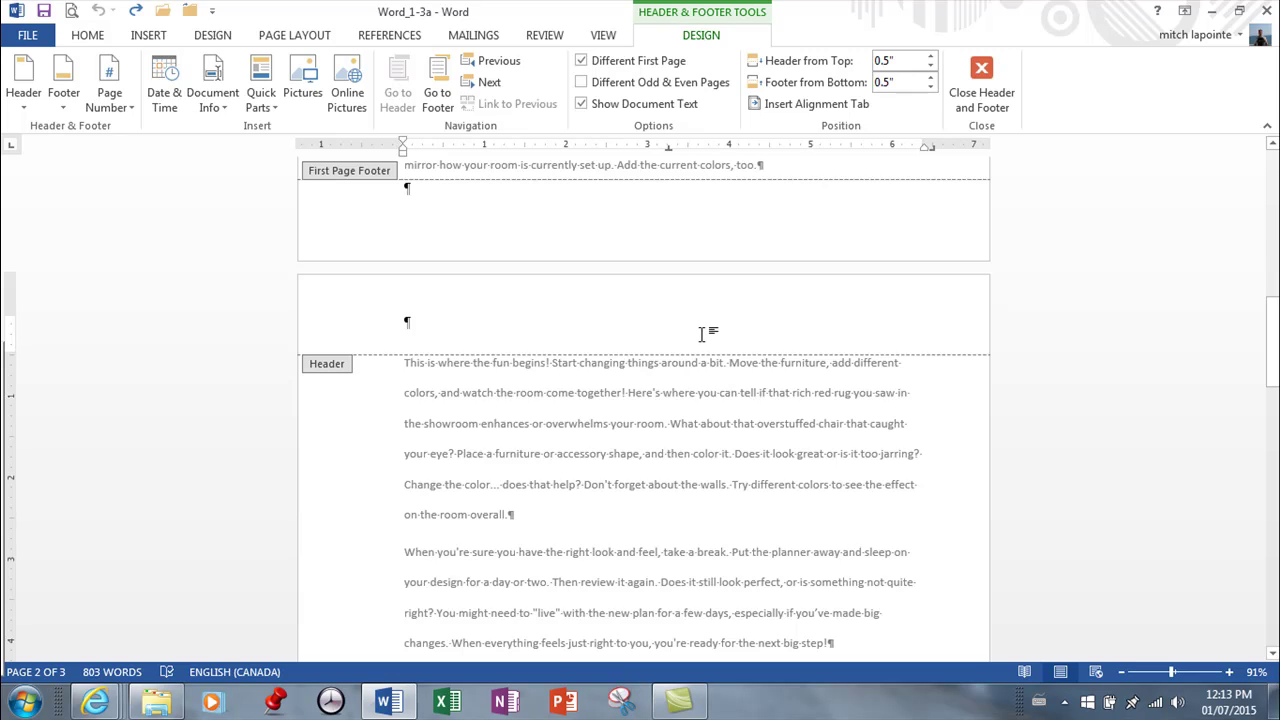
scroll(637, 285, "up", 9)
scroll(637, 285, "up", 7)
scroll(612, 286, "down", 9)
scroll(588, 406, "down", 3)
type("Simple Room Designs")
key("Tab")
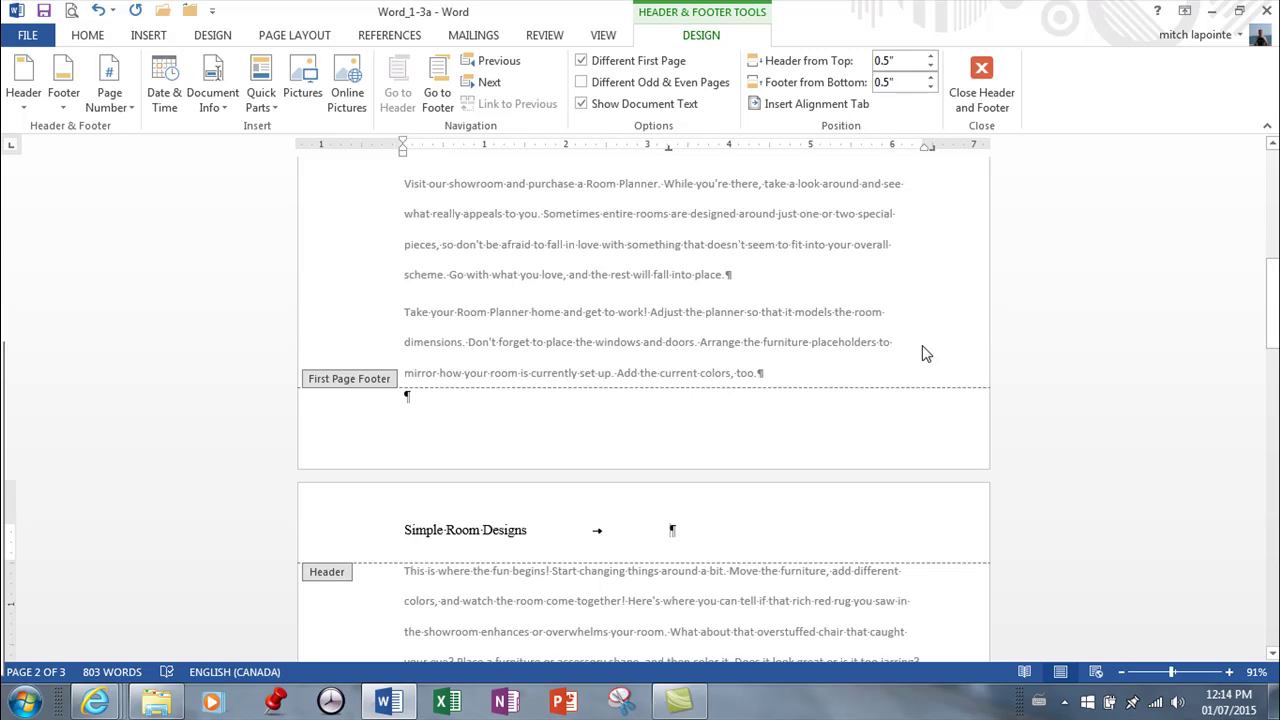
type("Septem")
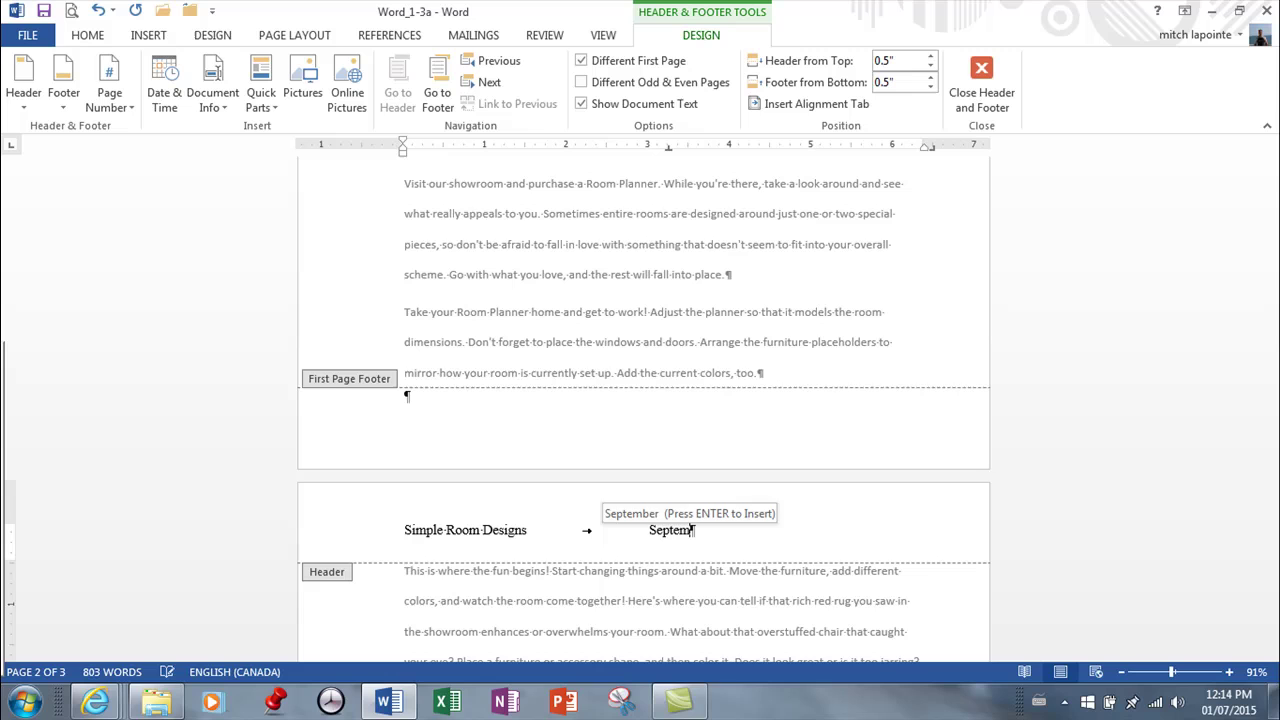
key("Return")
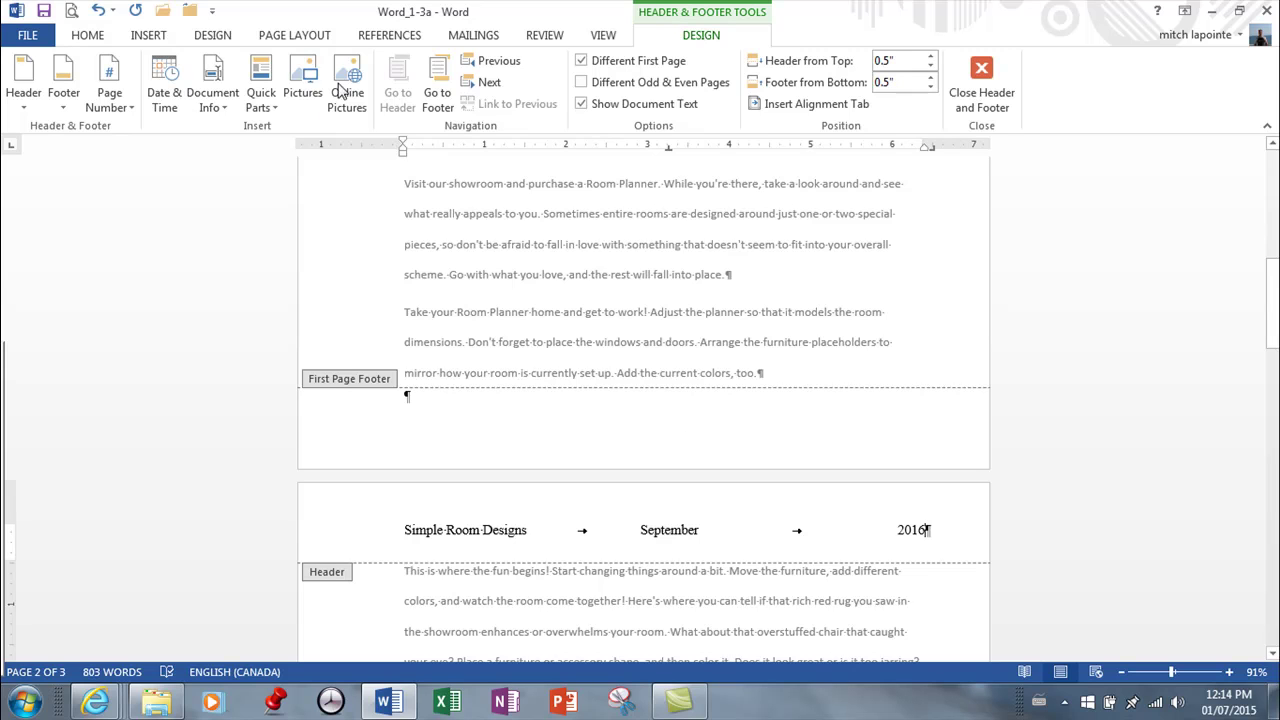
- Hide the formatting marks and check the header on page 3
left_click(97, 35)
left_click(590, 67)
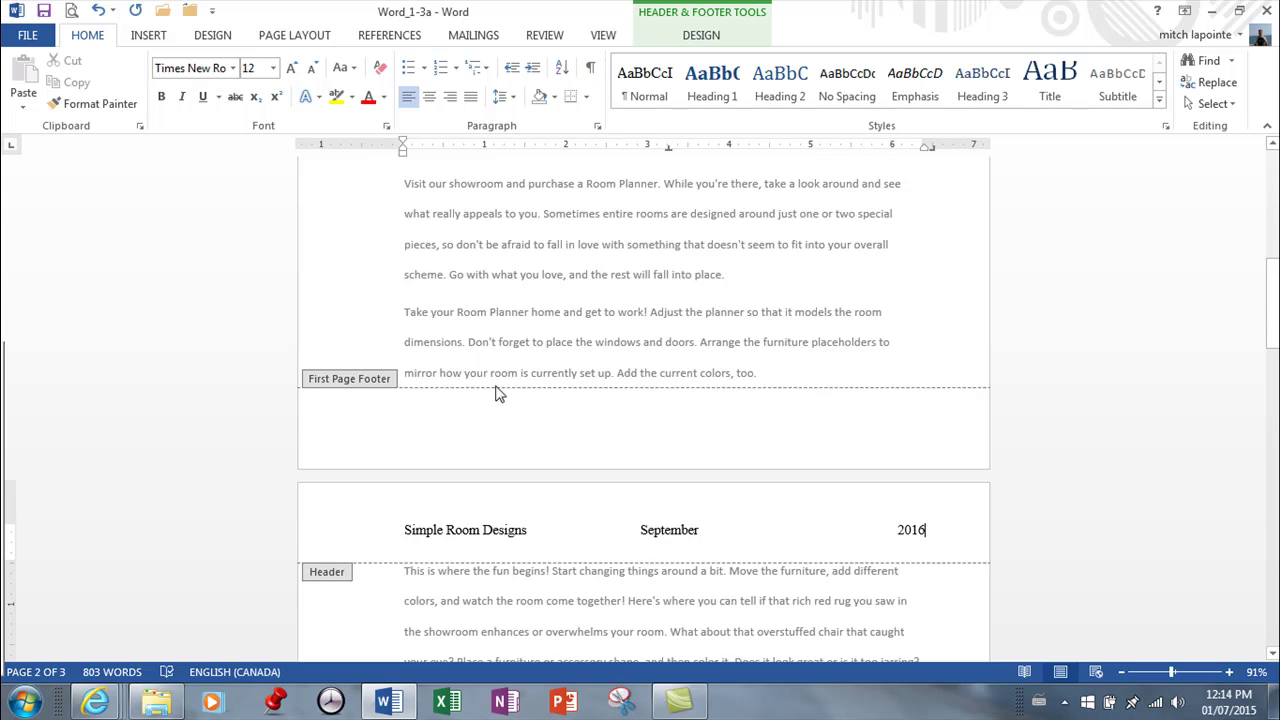
scroll(571, 485, "down", 10)
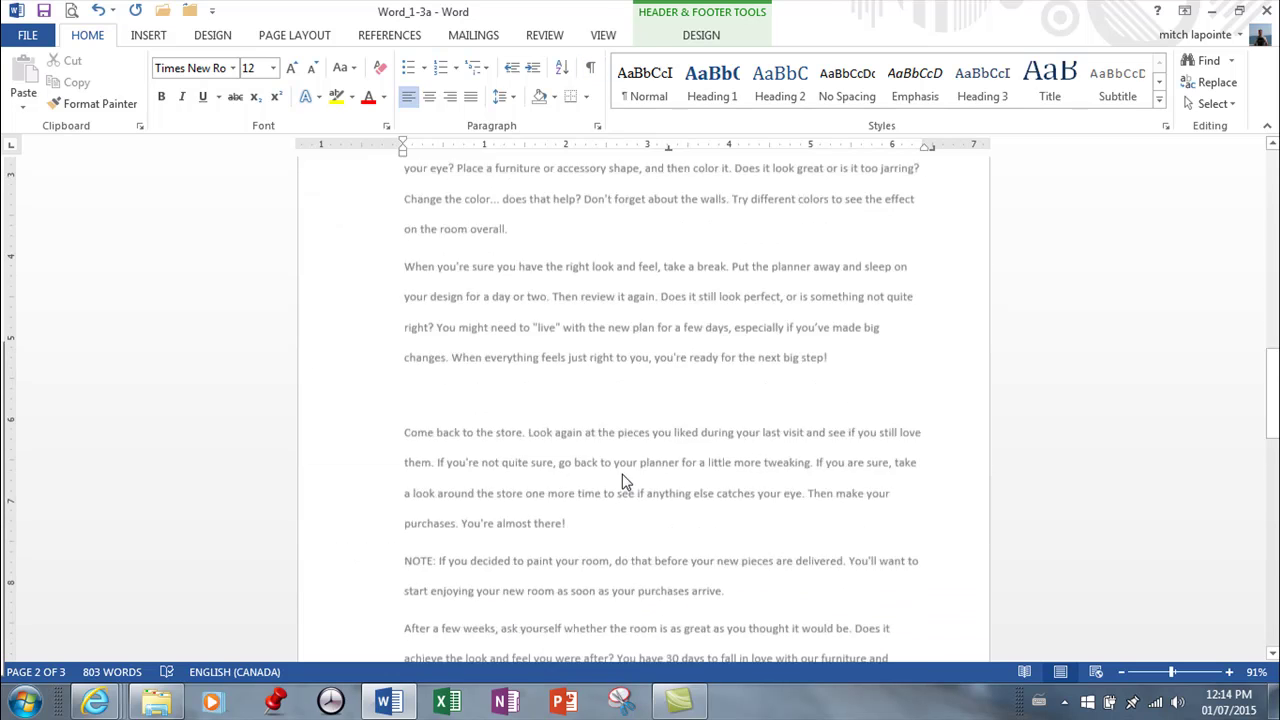
scroll(620, 475, "down", 5)
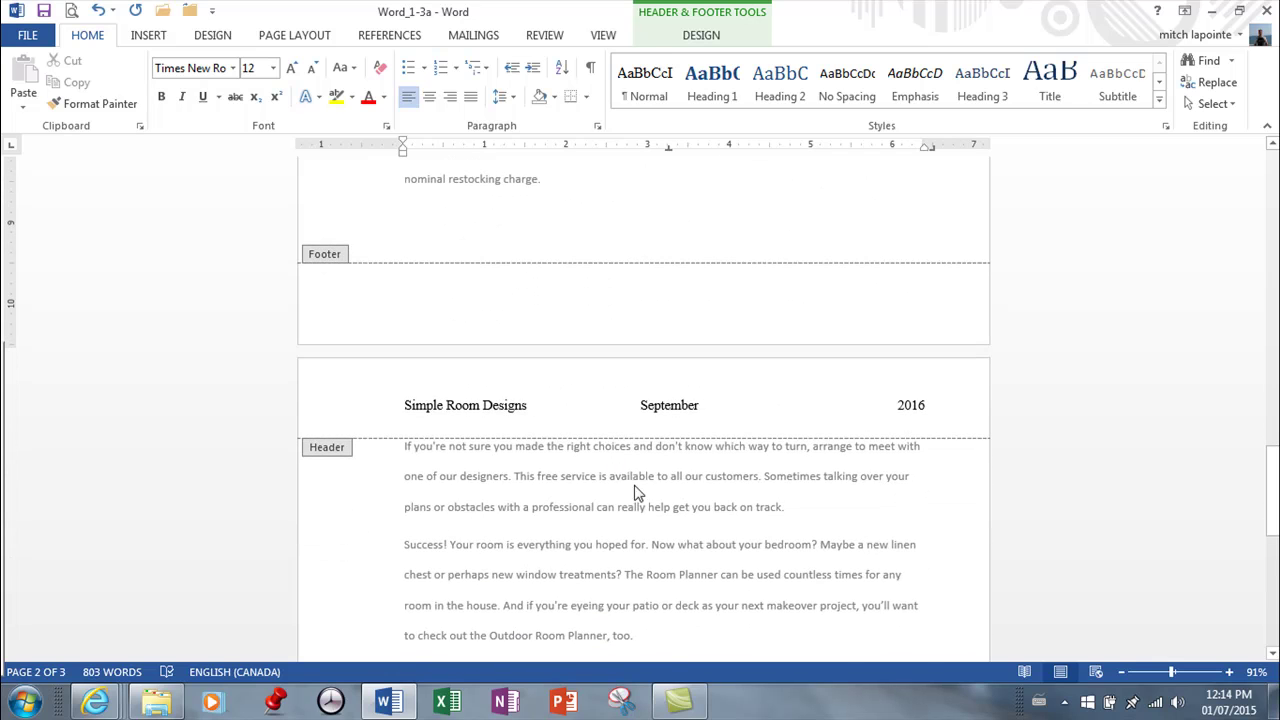
scroll(650, 470, "down", 1)
- Insert a Bold Numbers 3 page number at the bottom of the page, in the page 2 footer
scroll(657, 465, "up", 7)
scroll(650, 468, "down", 3)
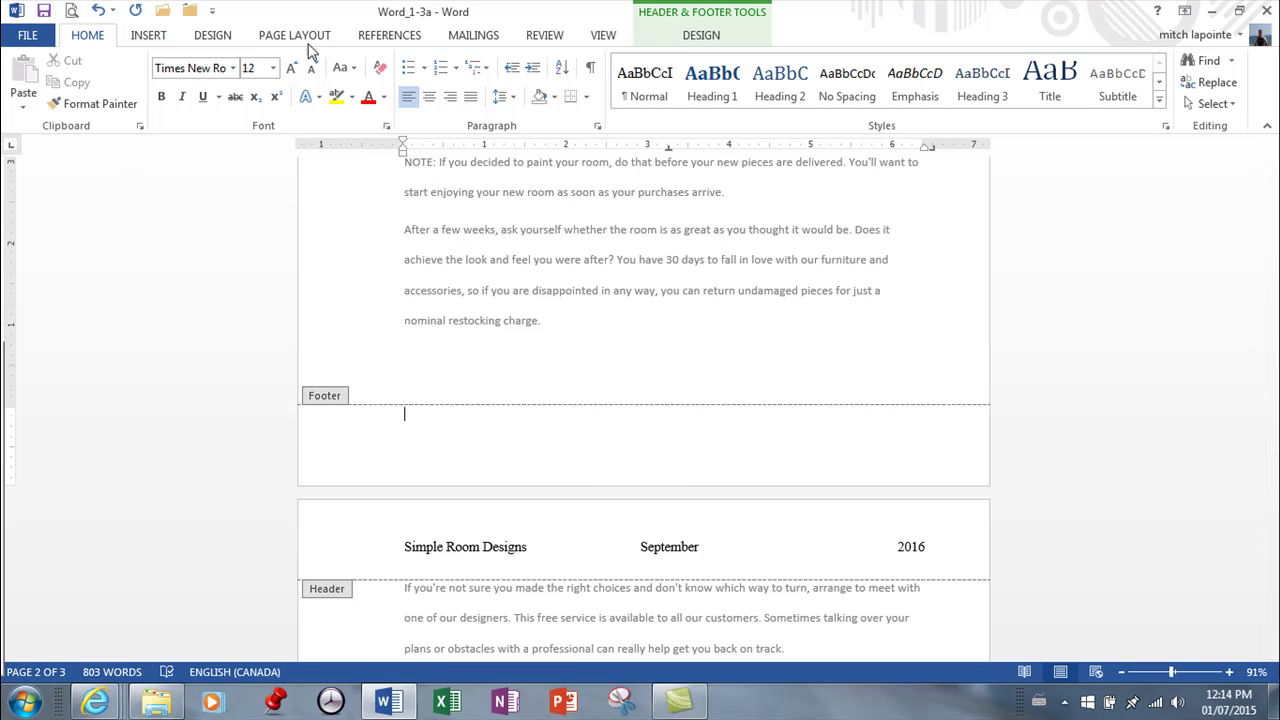
left_click(701, 35)
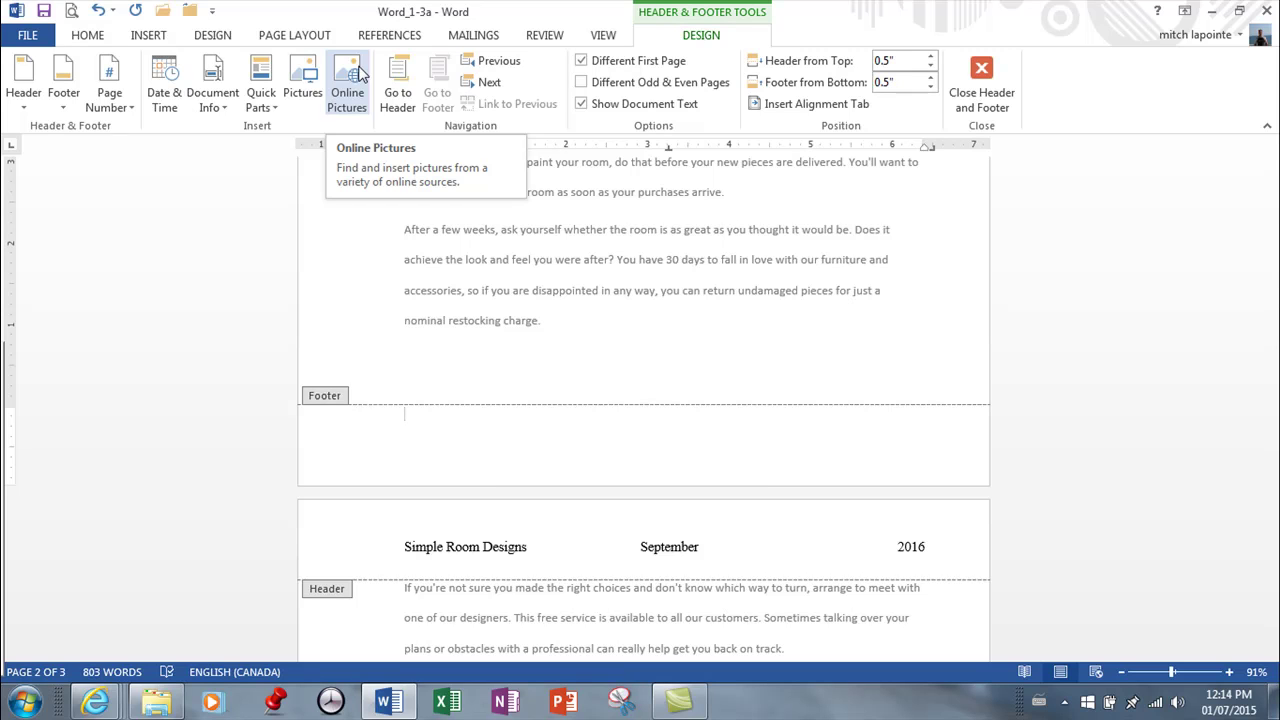
left_click(134, 112)
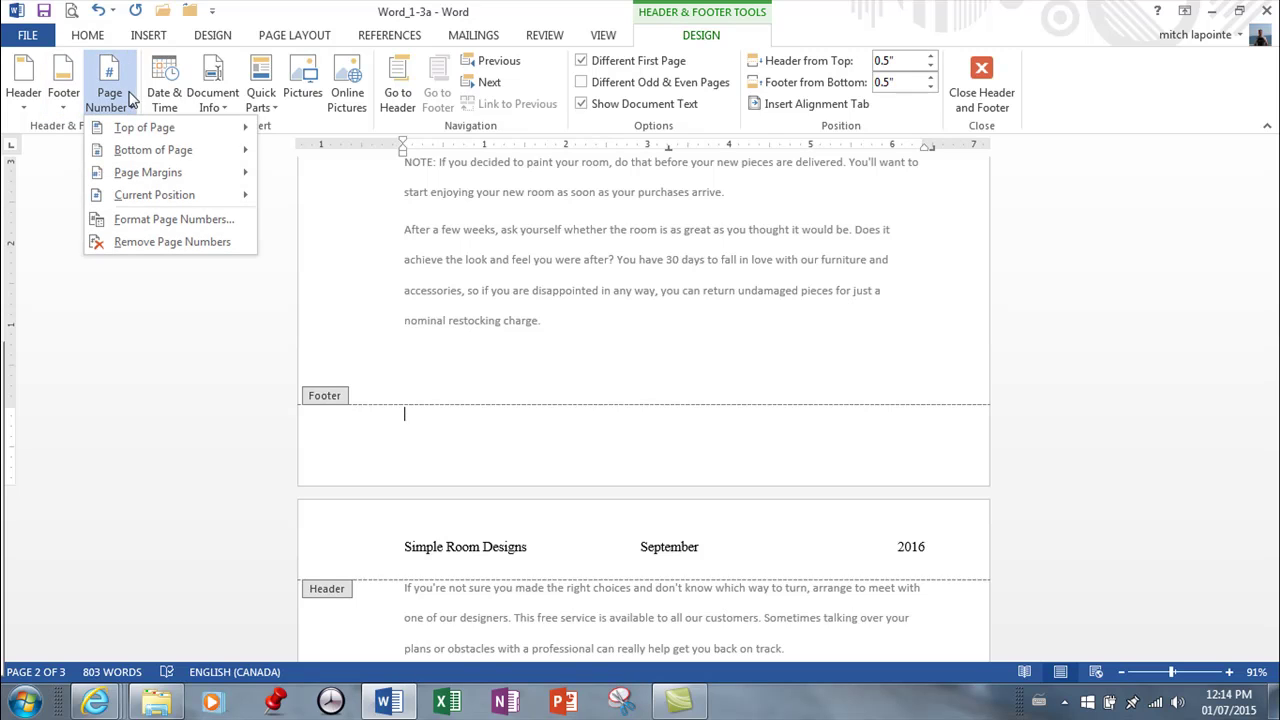
mouse_move(145, 150)
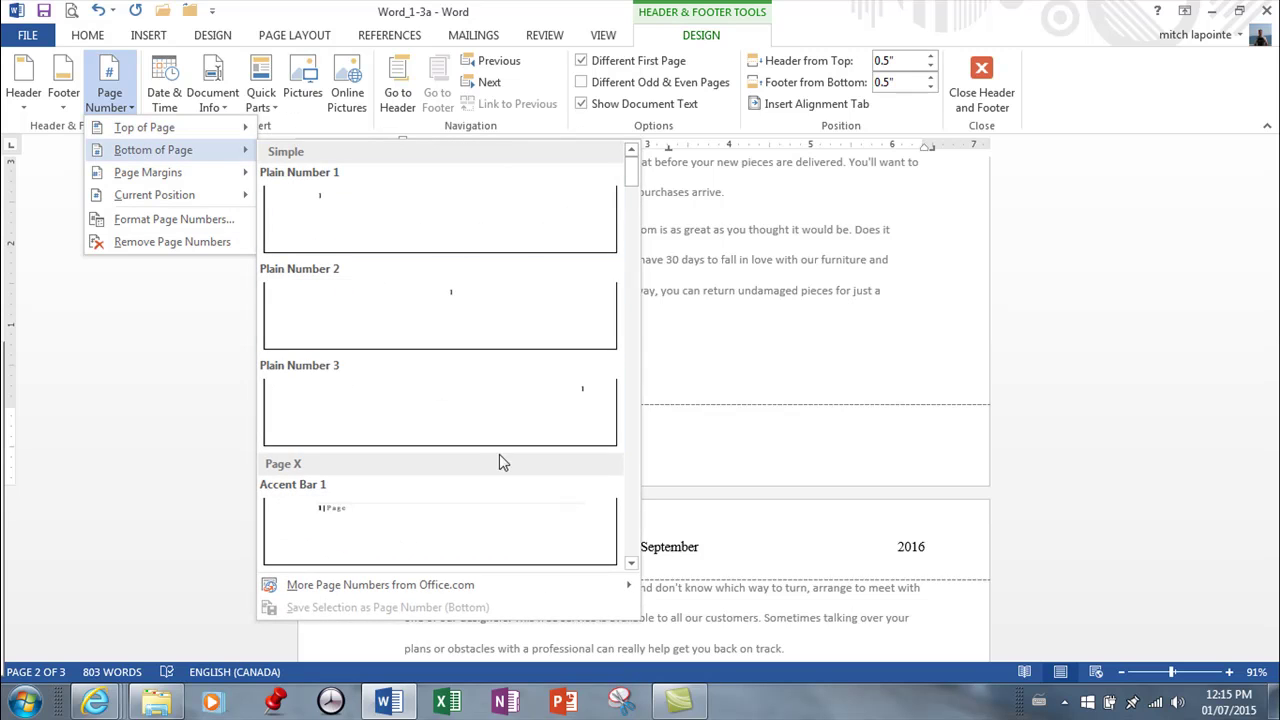
scroll(445, 325, "down", 10)
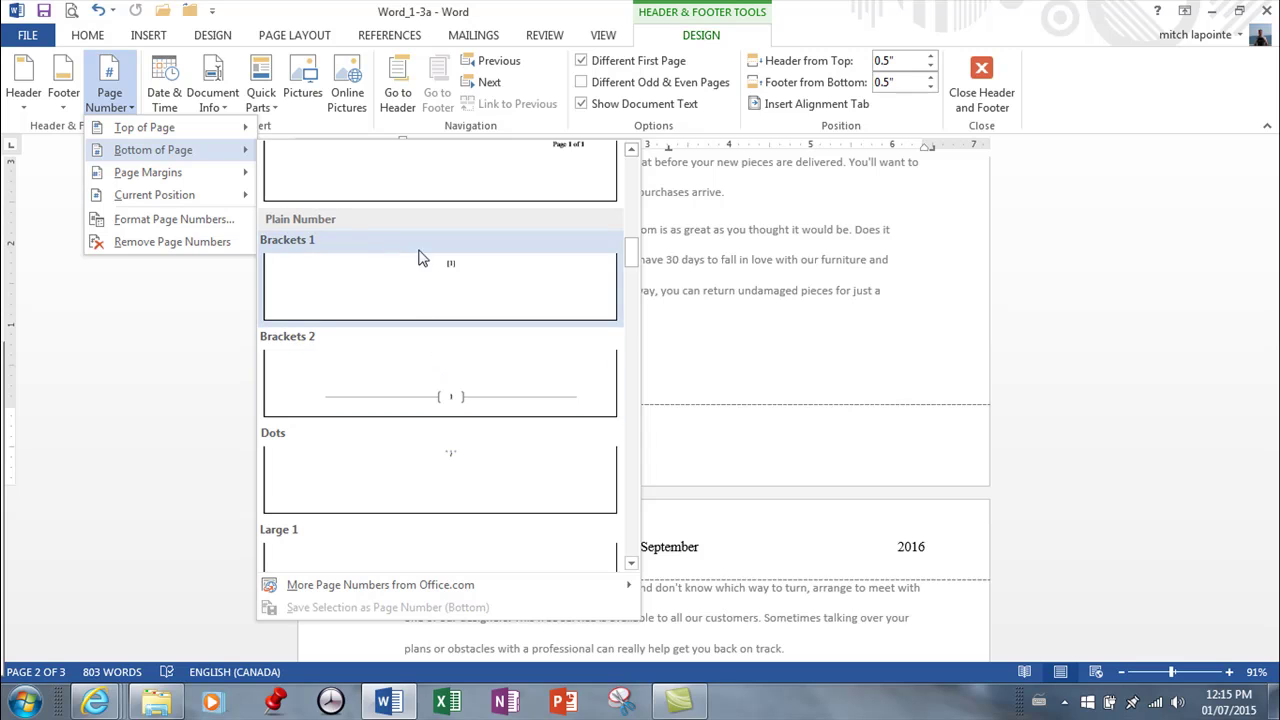
left_click(566, 153)
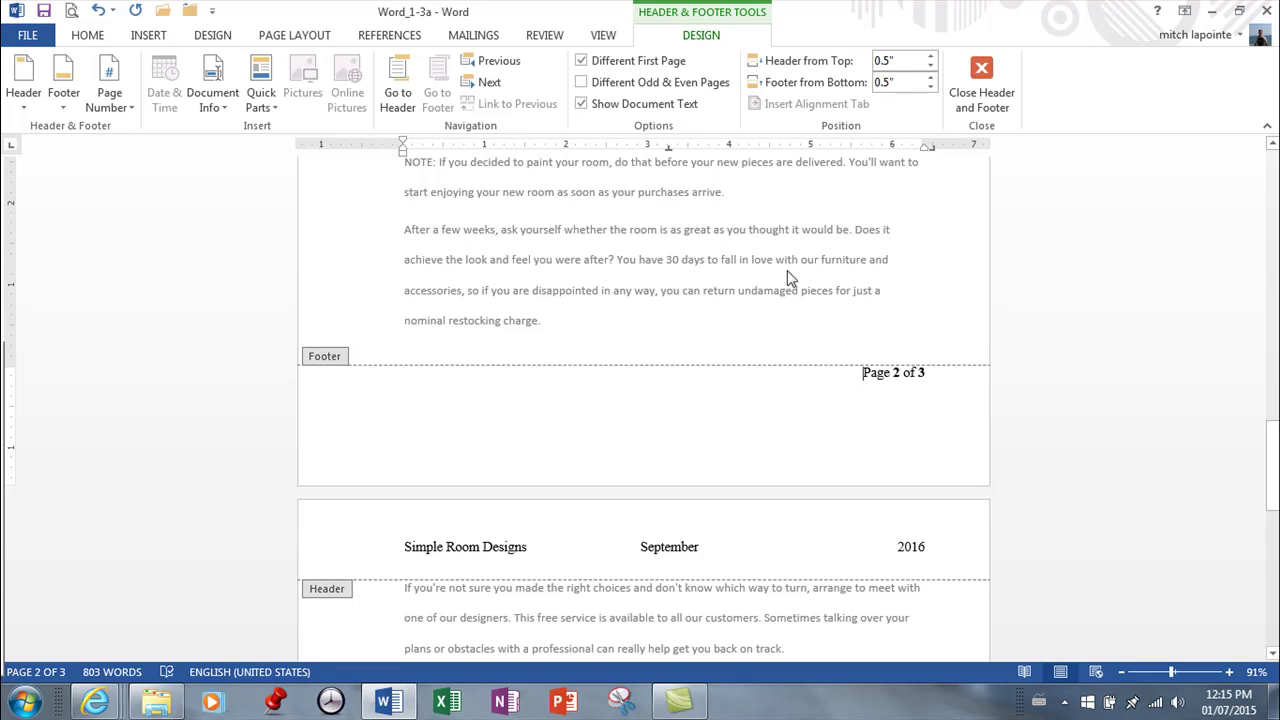
- Show the formatting marks and centre the page number in the page 2 footer
left_click(89, 38)
left_click(590, 67)
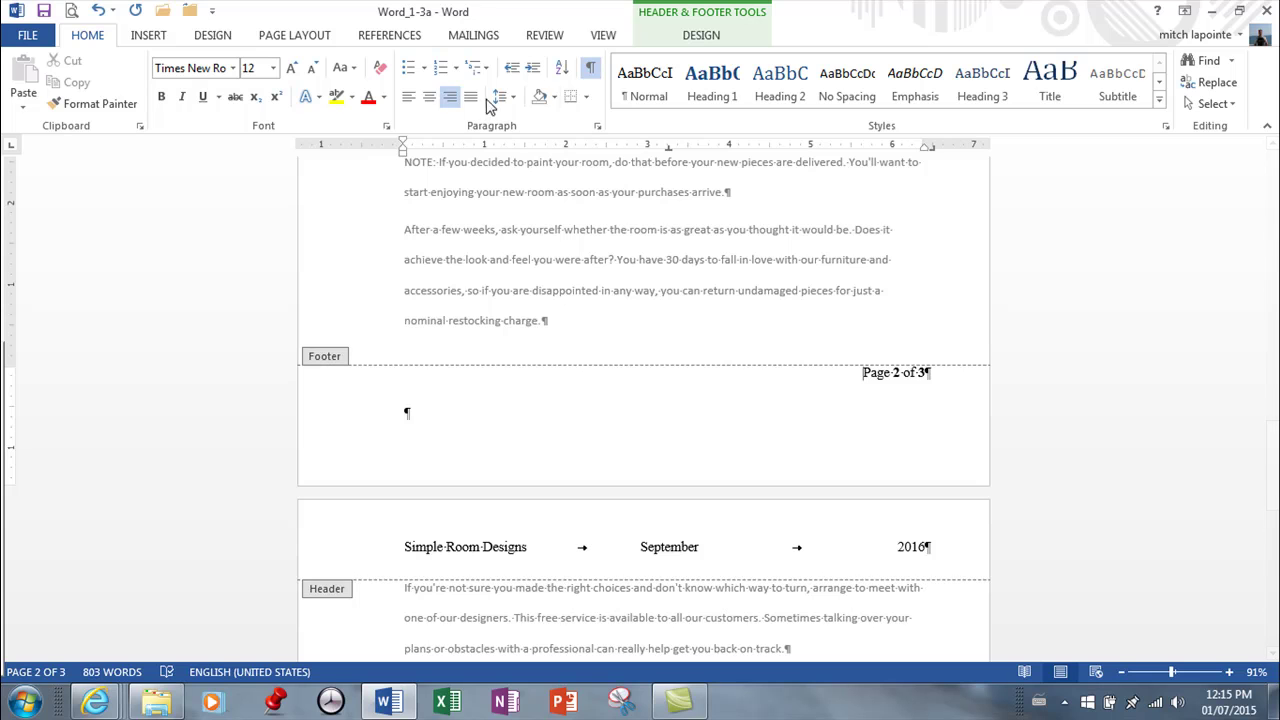
left_click(429, 96)
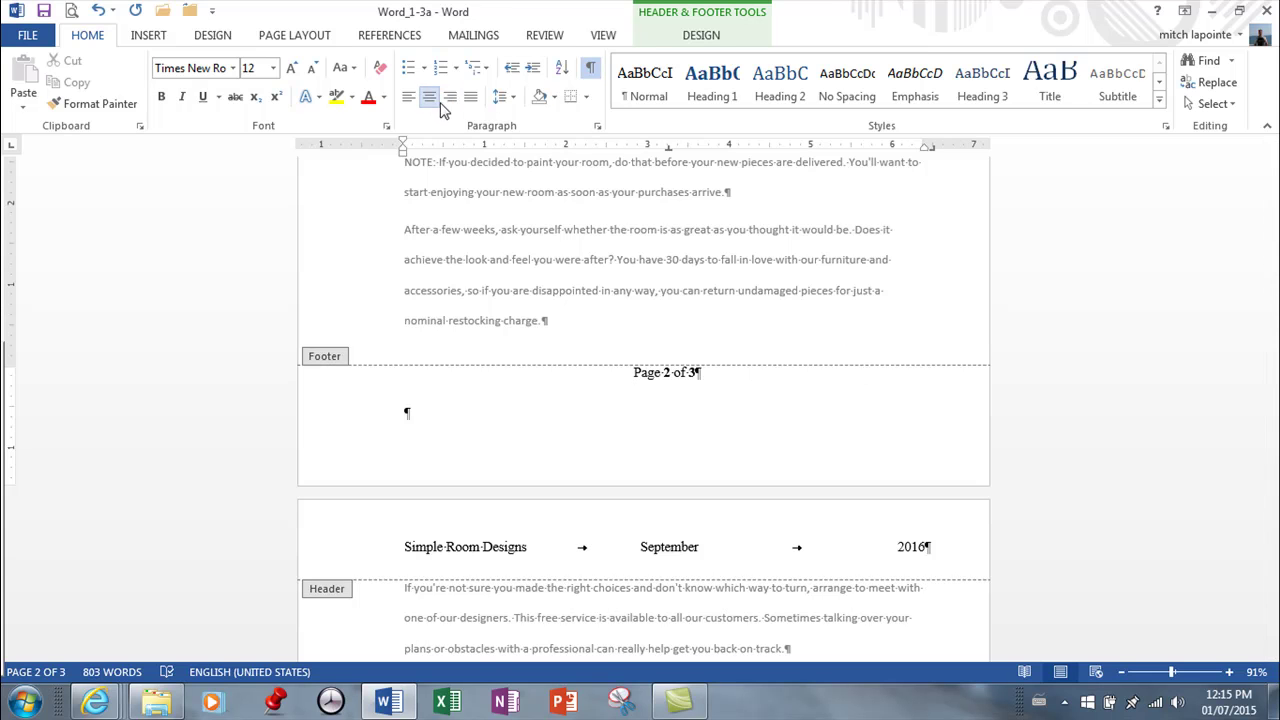
- Return to the first page and remove the document's header with the Remove Header command
scroll(1001, 432, "up", 10)
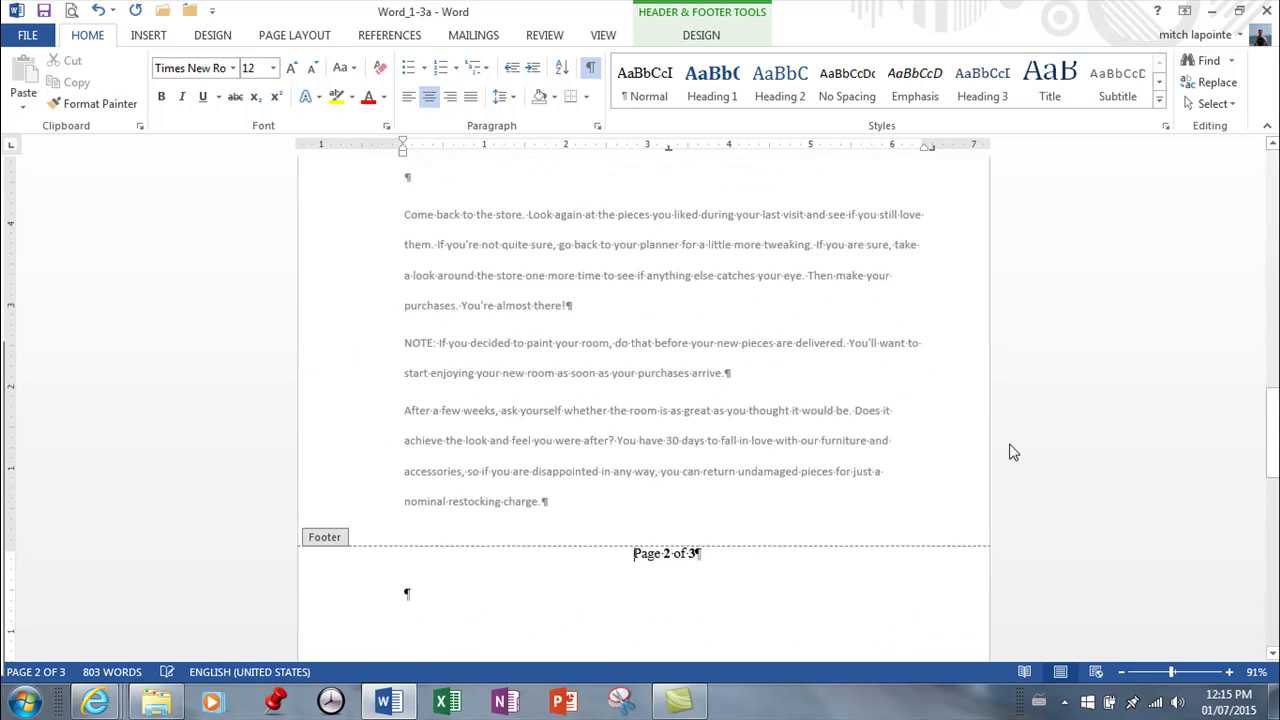
scroll(1012, 450, "up", 10)
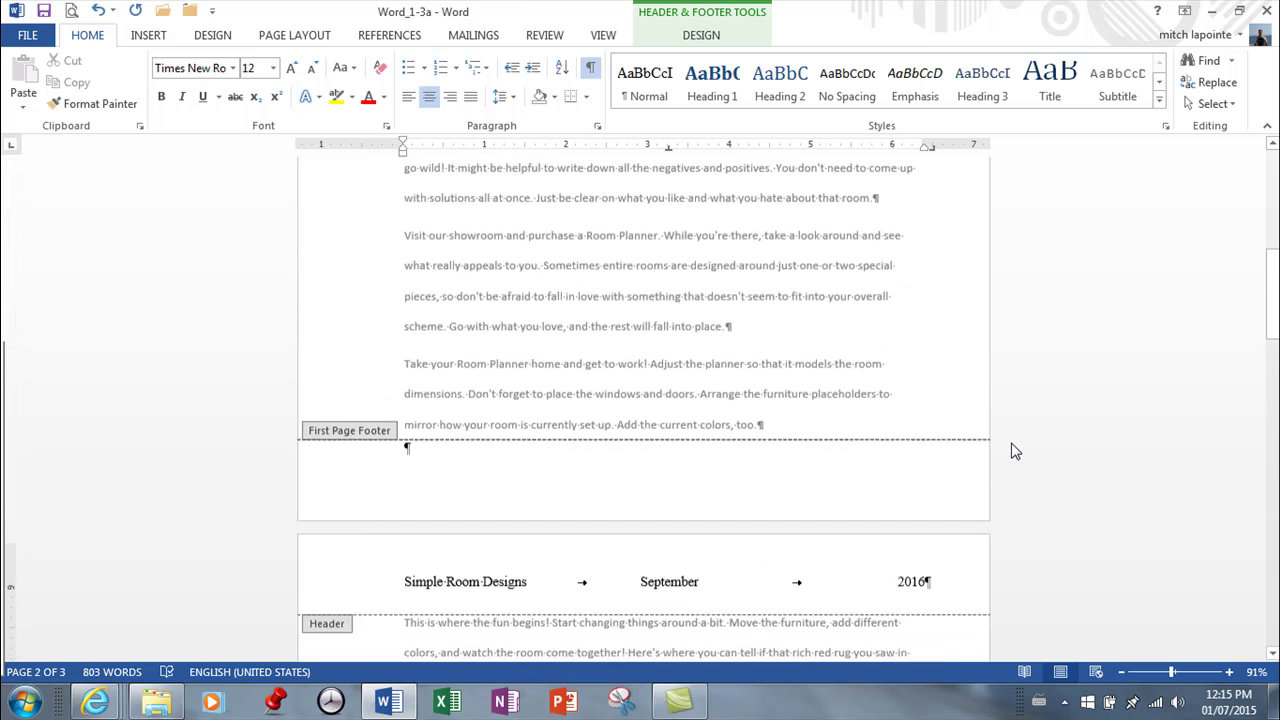
scroll(1020, 439, "up", 3)
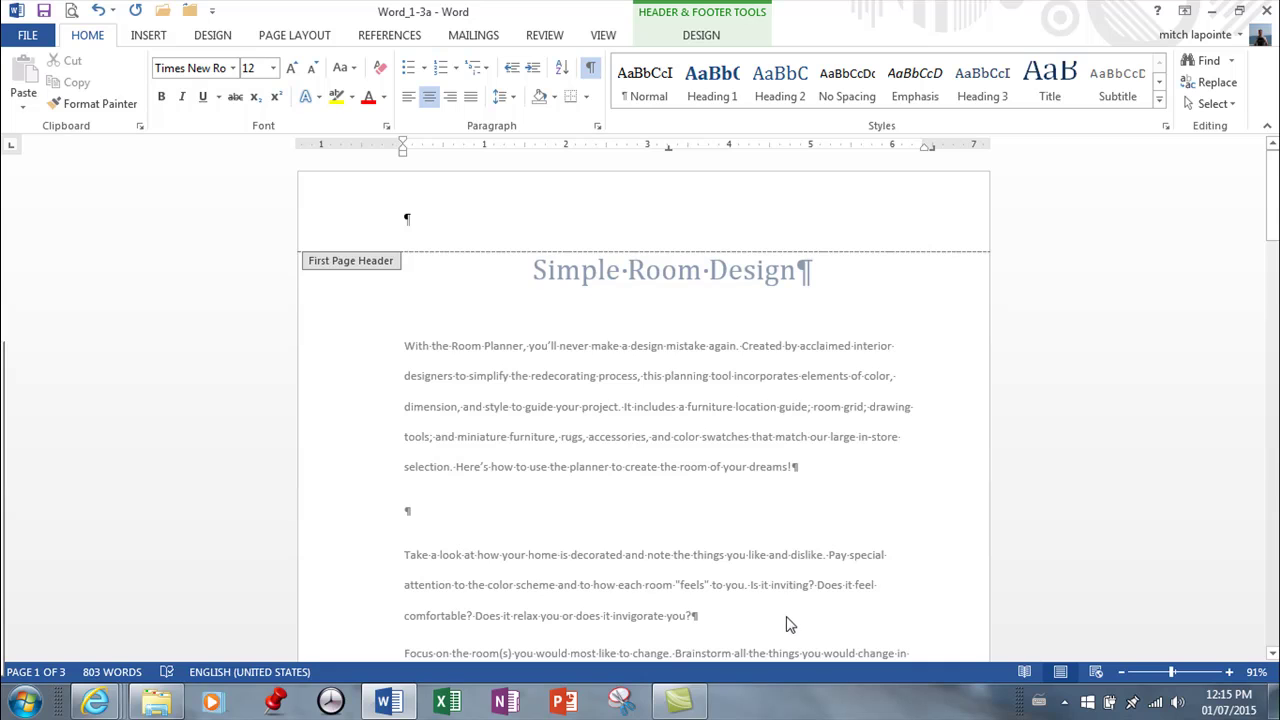
left_click(712, 35)
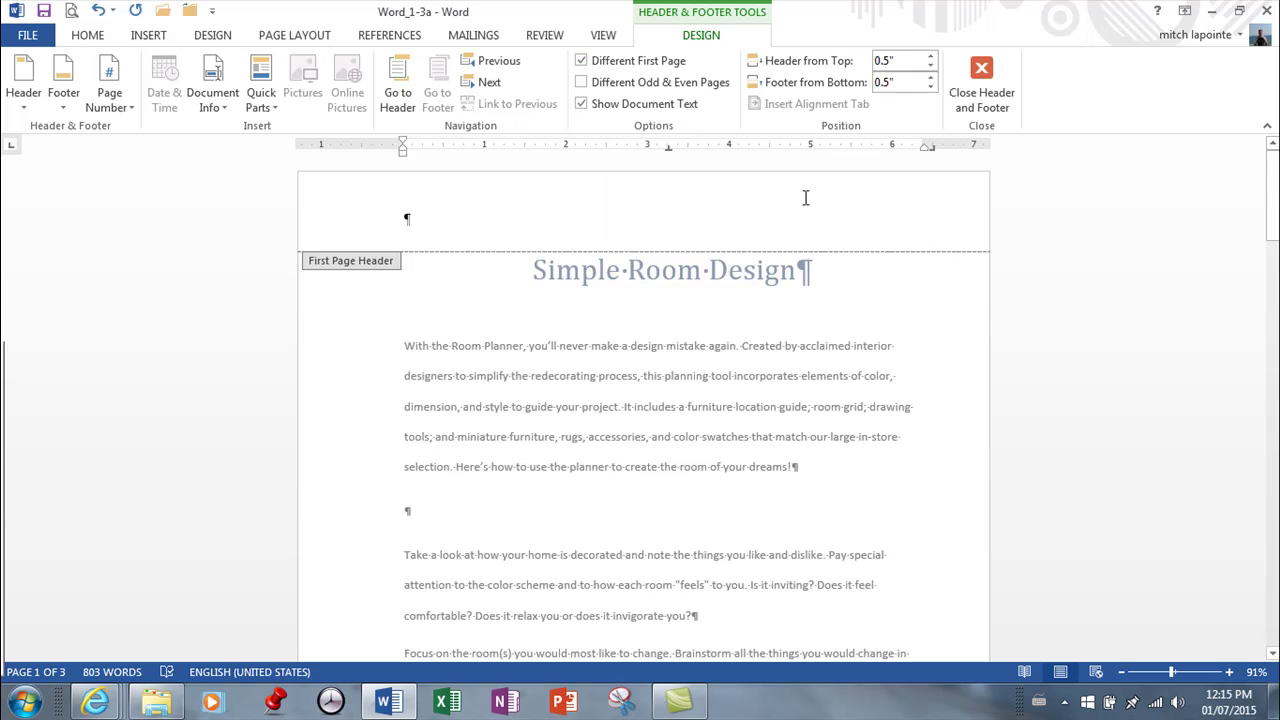
left_click(147, 35)
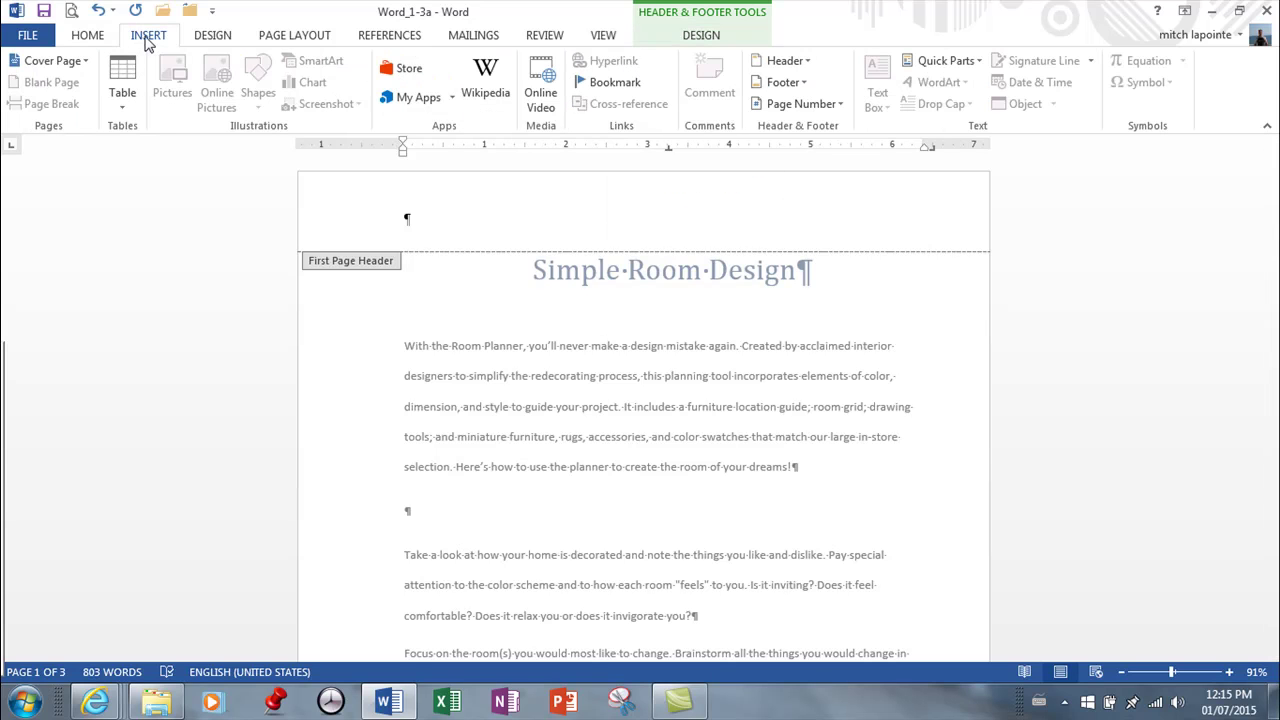
left_click(808, 62)
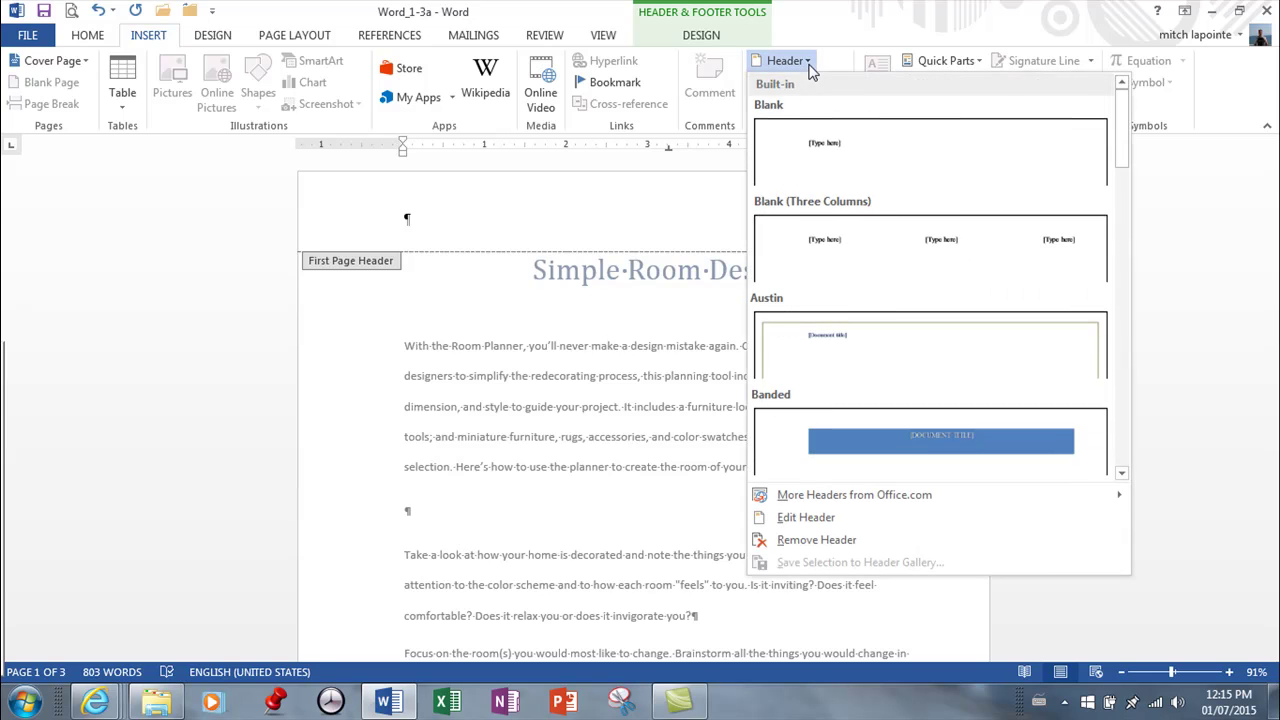
left_click(817, 540)
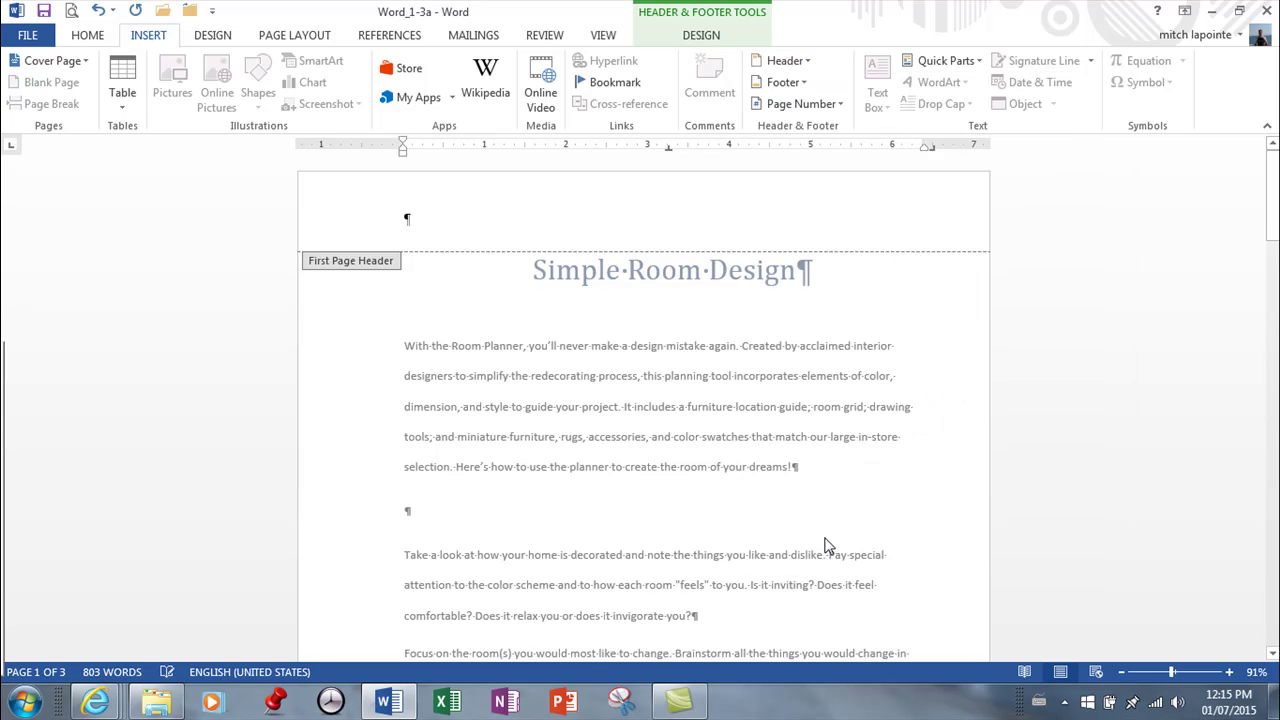
- Delete the centred page number together with its paragraph mark from the page 2 footer
scroll(828, 500, "down", 5)
scroll(828, 485, "down", 6)
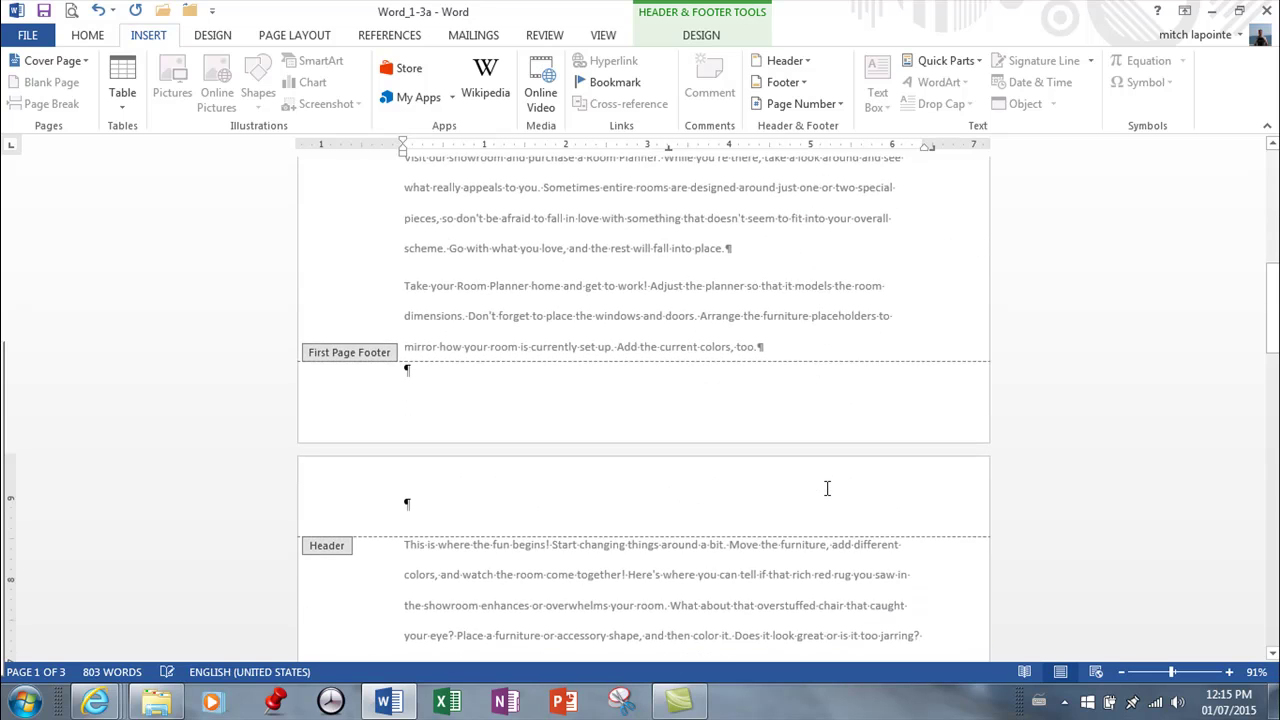
scroll(822, 494, "down", 5)
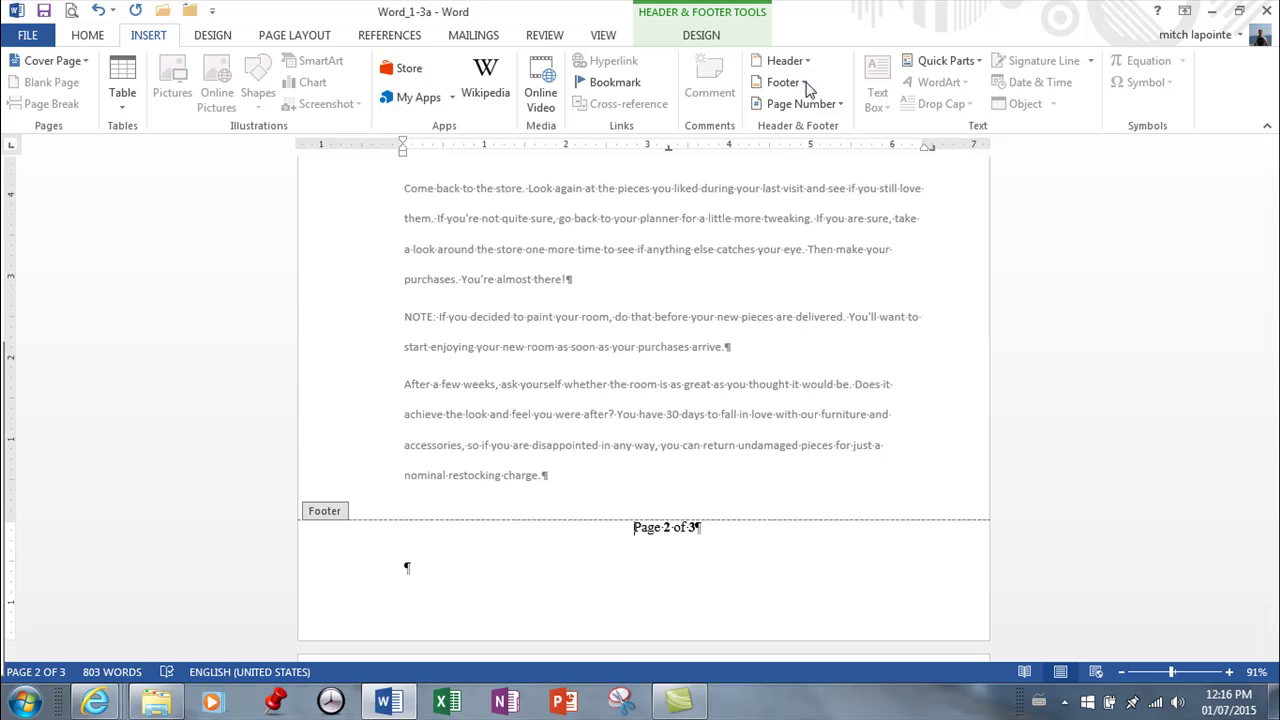
left_click(804, 84)
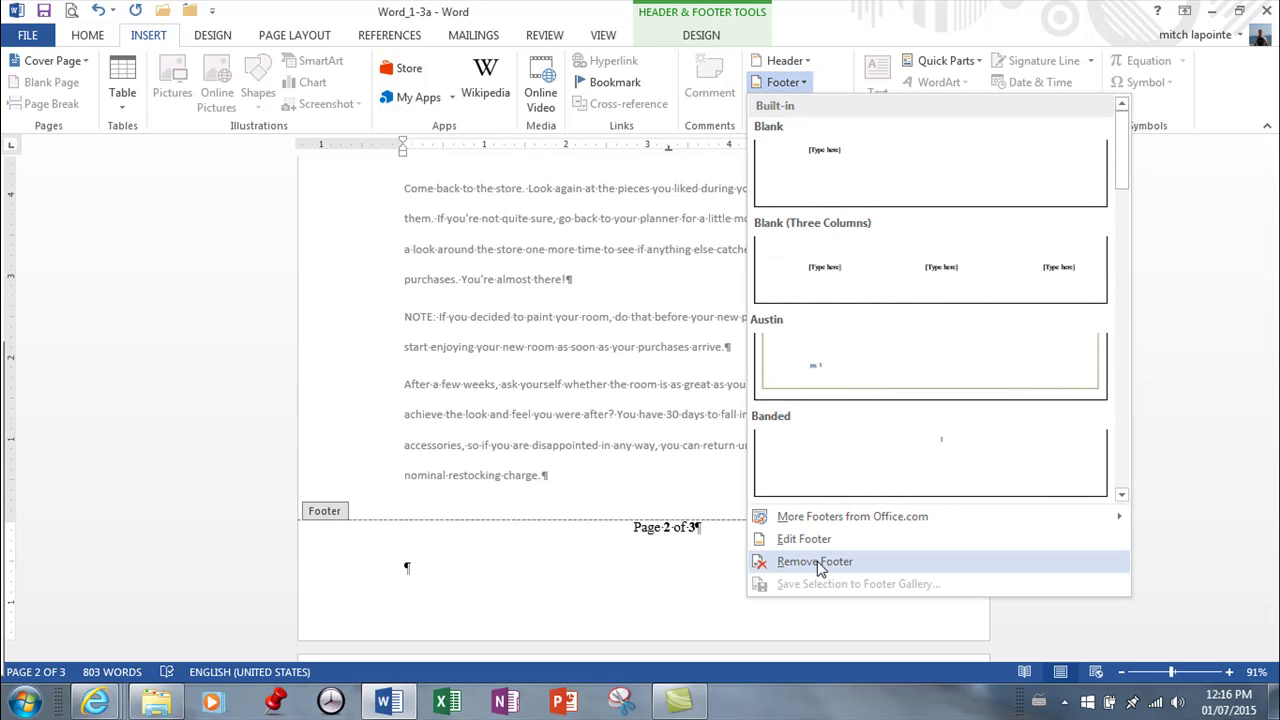
left_click(680, 566)
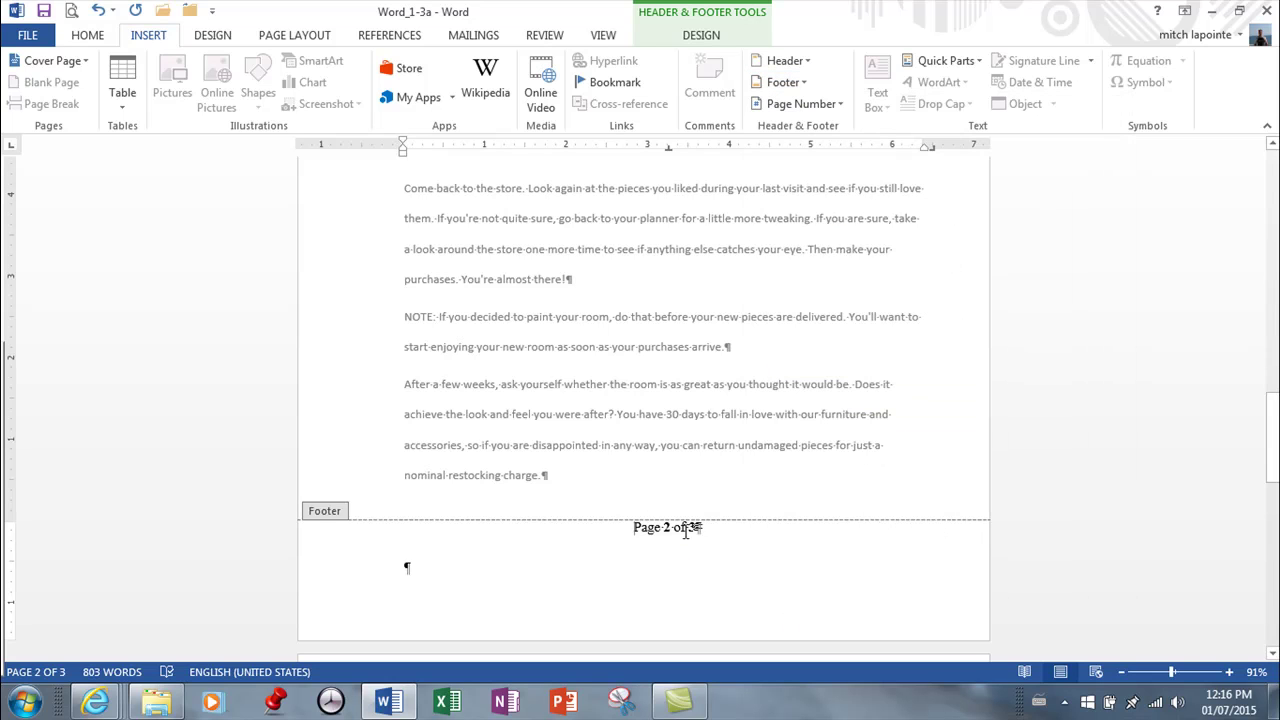
left_click_drag(632, 527, 720, 533)
key("Delete")
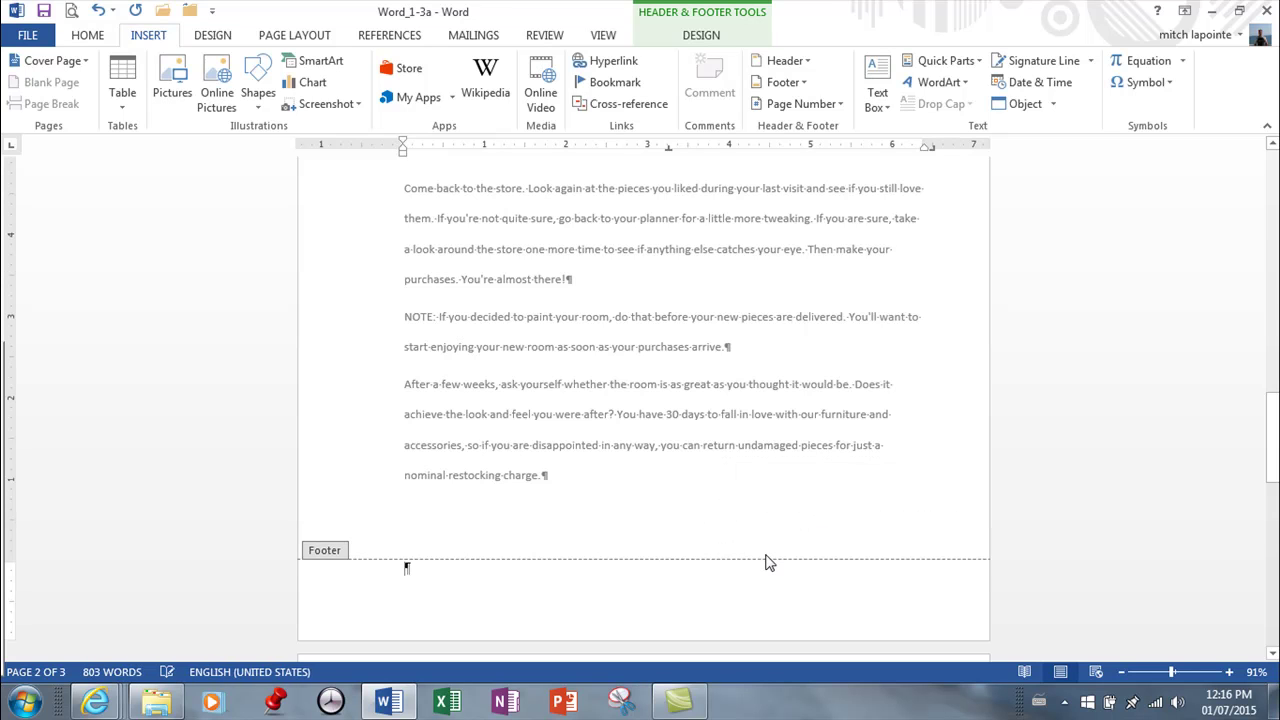
- Select the empty paragraph in the first-page header and bring up the header and footer design options
scroll(772, 563, "up", 10)
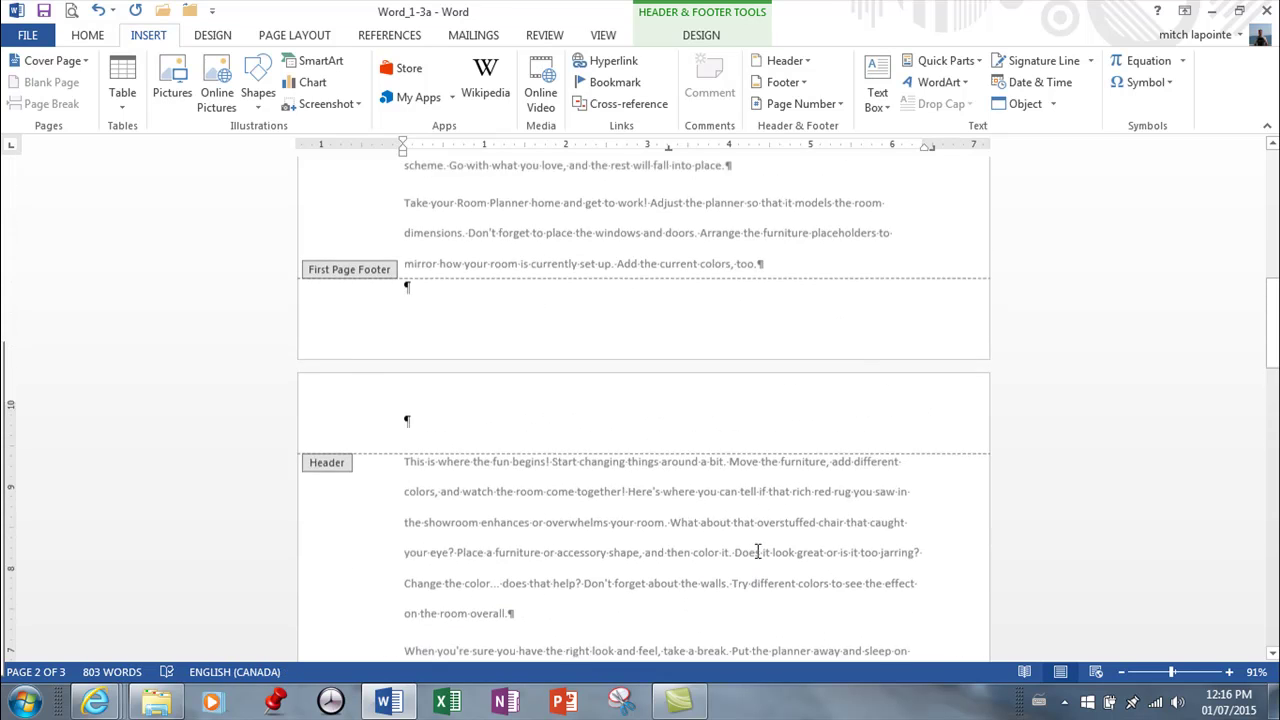
scroll(757, 547, "up", 10)
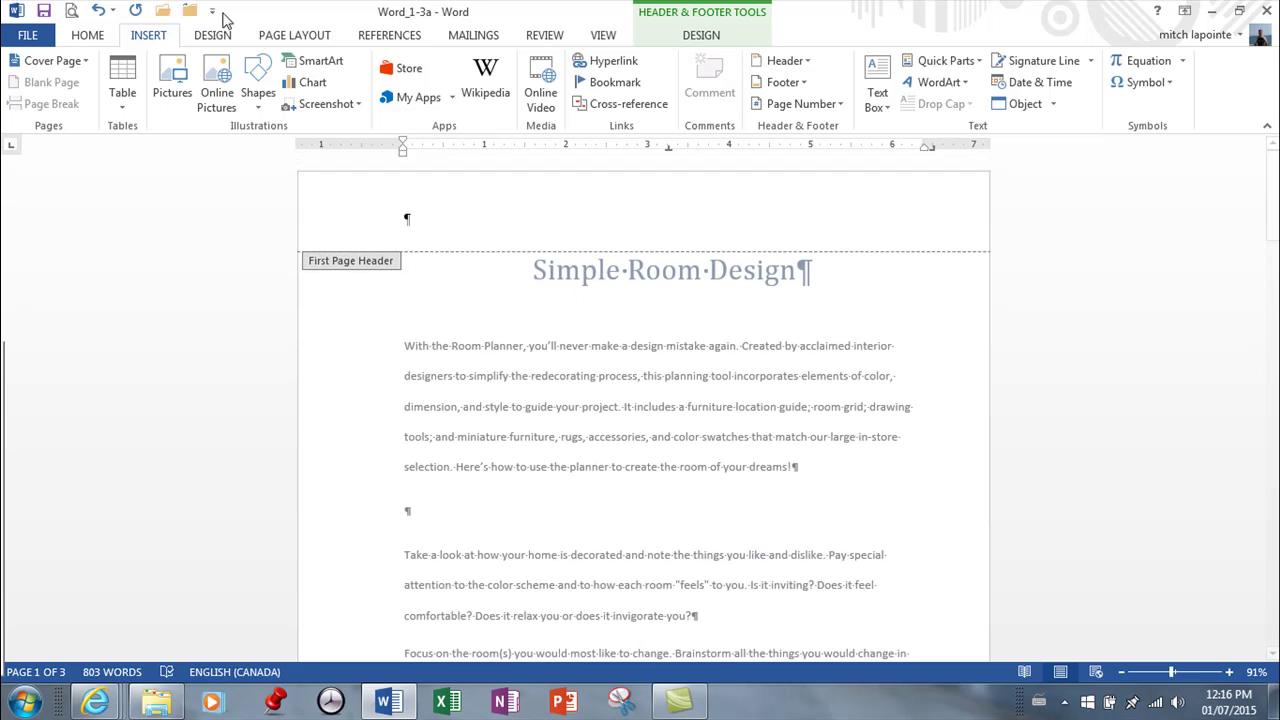
double_click(598, 199)
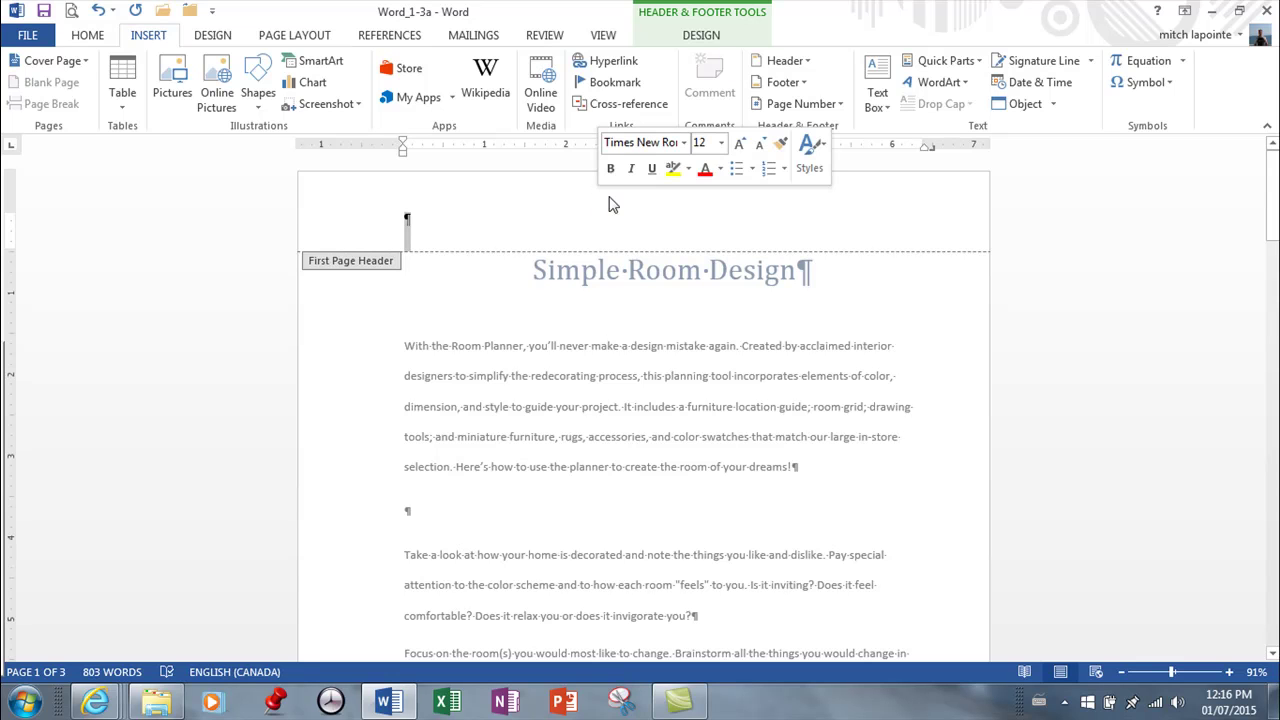
left_click(698, 36)
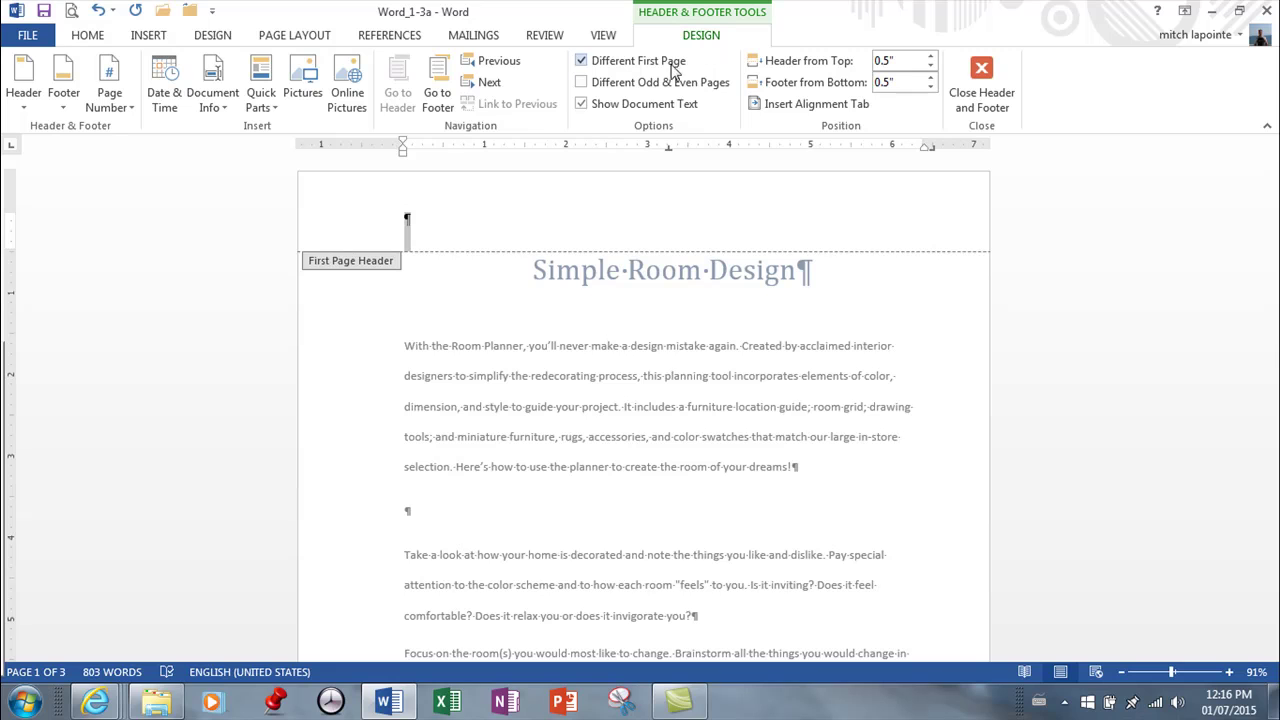